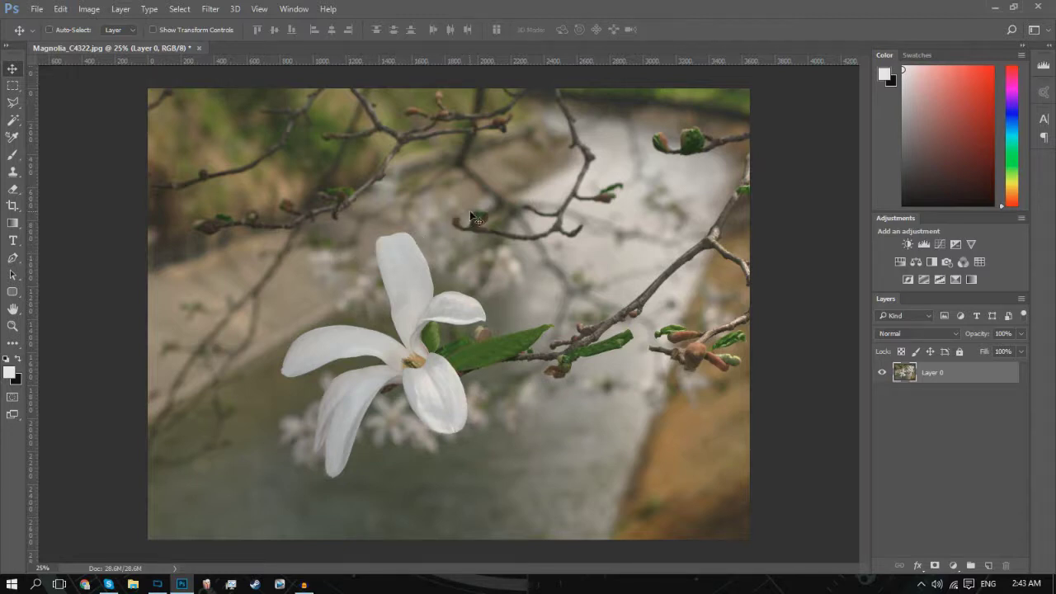
click(924, 244)
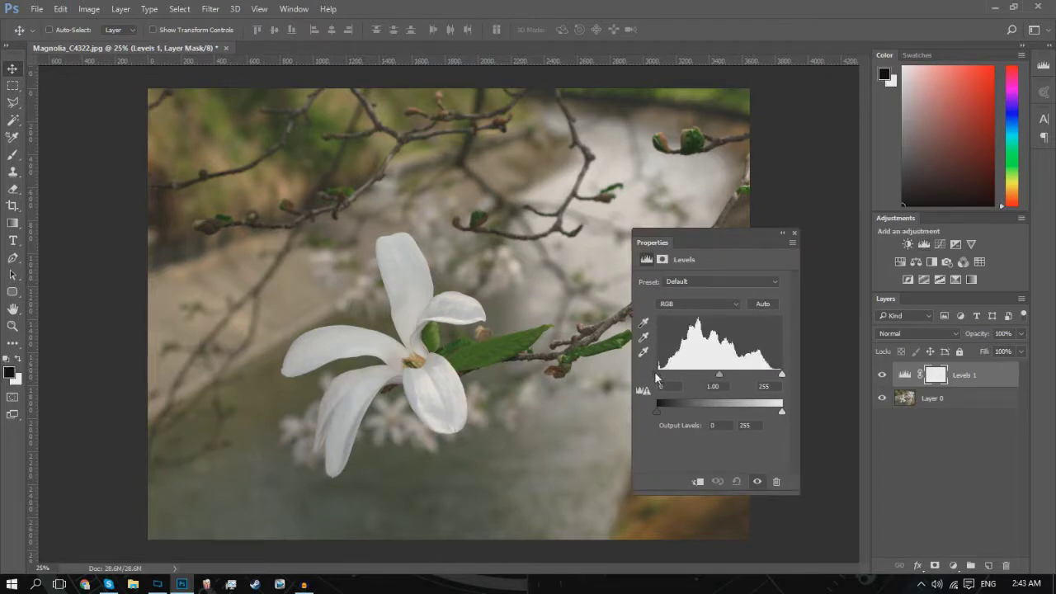
key(ctrl+z)
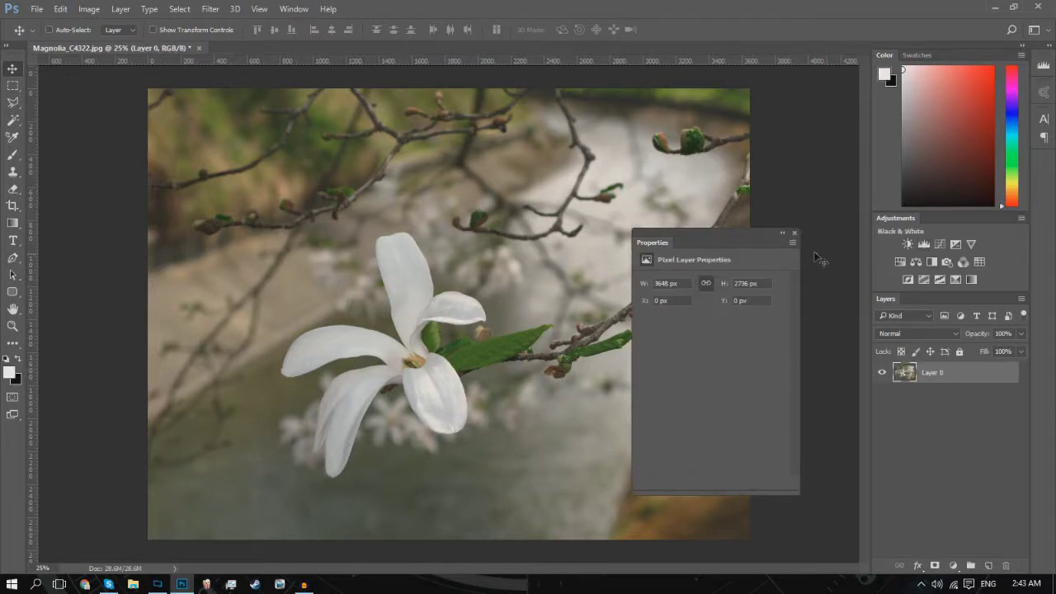
click(794, 233)
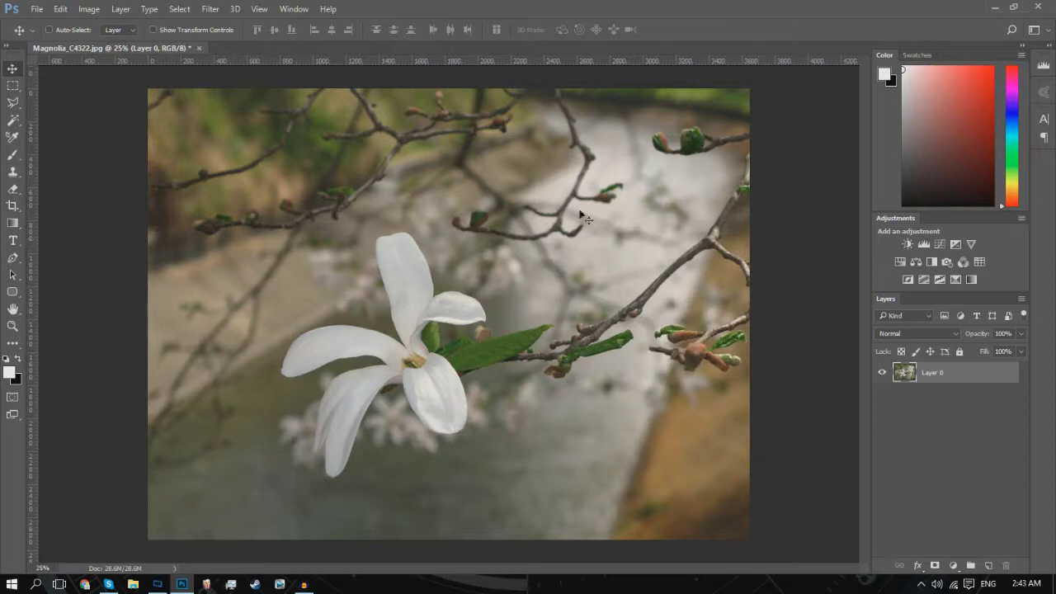
Add a Levels adjustment layer with the shadow input level at 15 and the midtones at 0.75
click(923, 245)
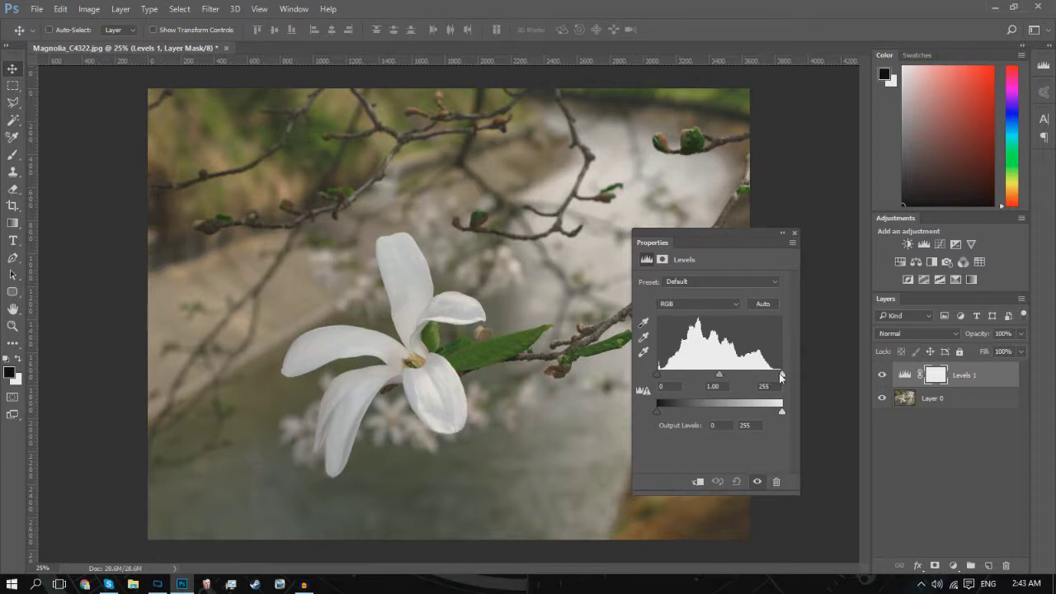
mouse_move(720, 376)
mouse_down()
mouse_move(737, 379)
mouse_move(717, 384)
mouse_move(734, 389)
mouse_up()
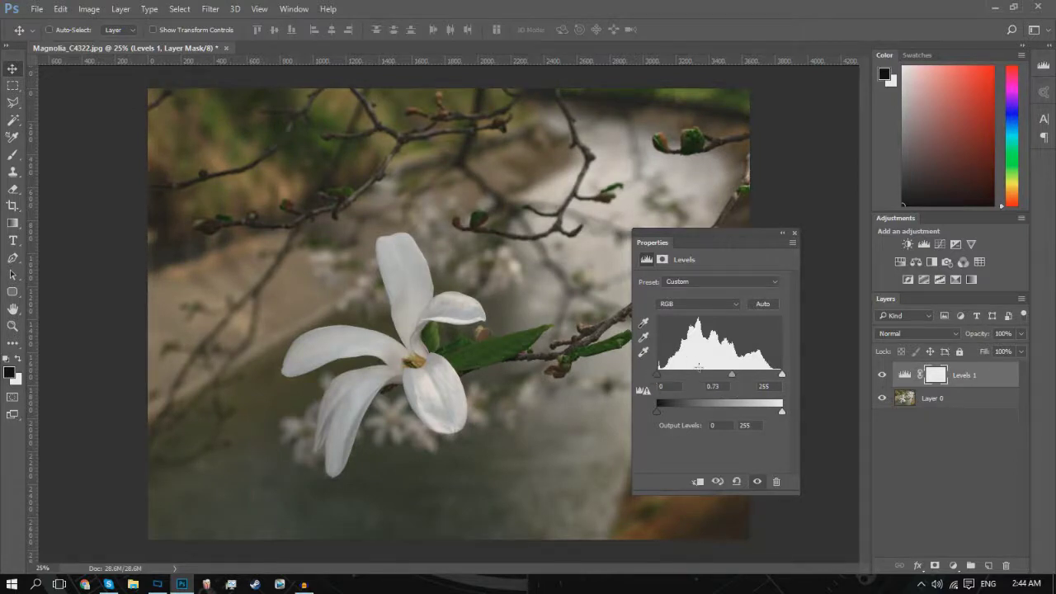
mouse_move(734, 374)
mouse_down()
mouse_move(710, 383)
mouse_move(728, 388)
mouse_up()
click(664, 386)
drag(658, 376, 662, 376)
key(Up)
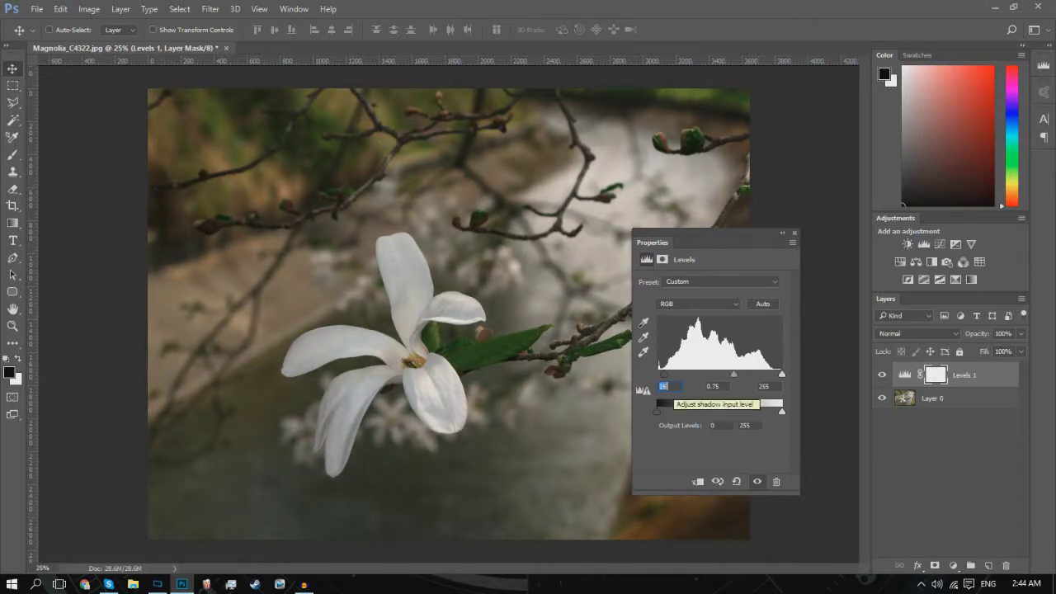
click(793, 234)
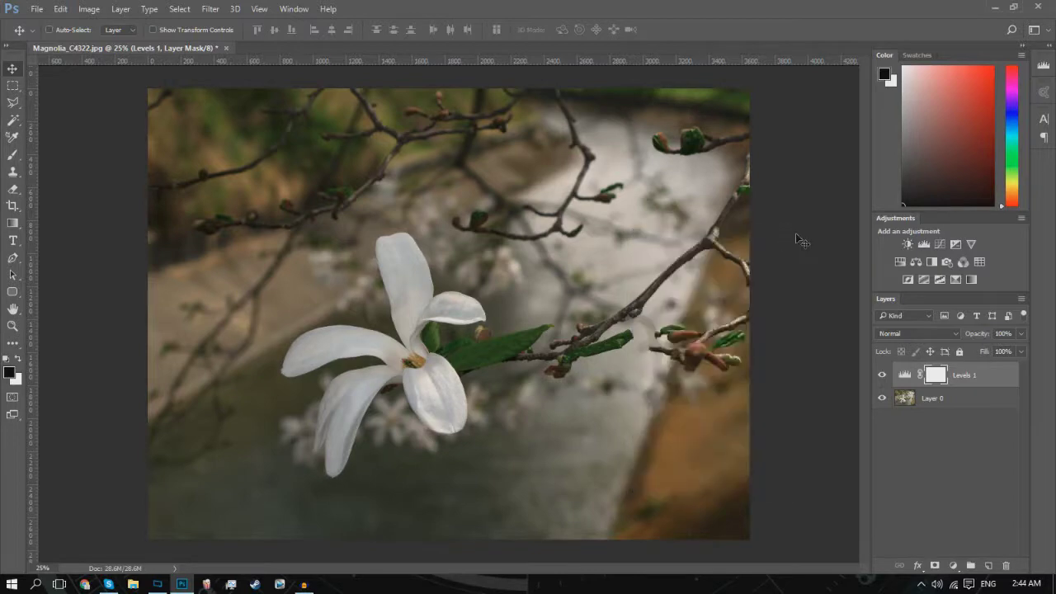
Compare the photo with and without the Levels adjustment by toggling the layer's visibility
click(881, 376)
click(881, 375)
click(881, 376)
click(881, 375)
click(881, 375)
click(881, 375)
click(881, 375)
click(881, 376)
click(881, 376)
click(881, 375)
click(881, 376)
click(881, 376)
click(881, 375)
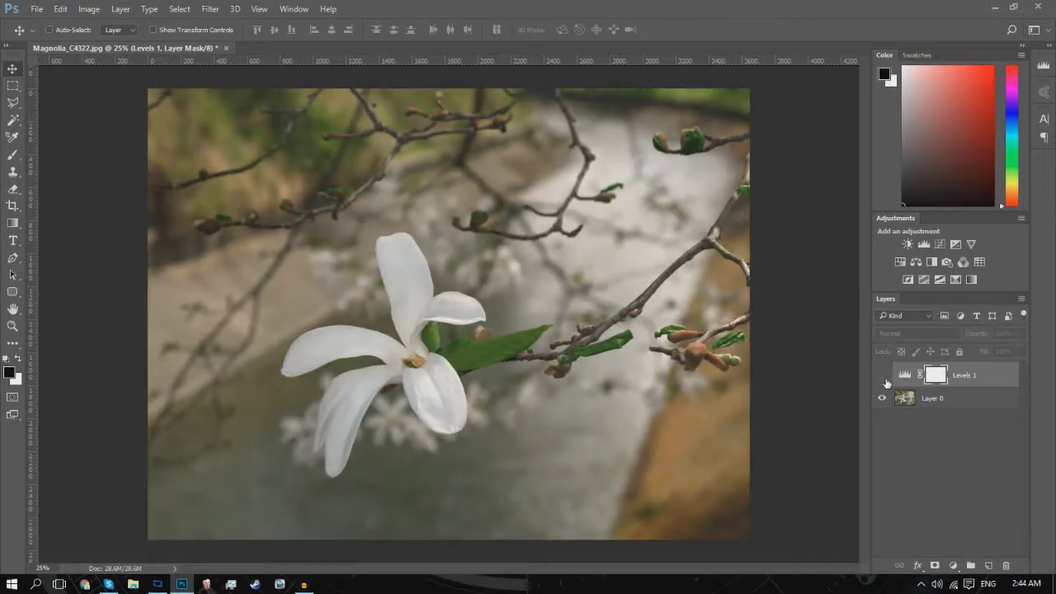
click(881, 375)
click(882, 375)
click(881, 376)
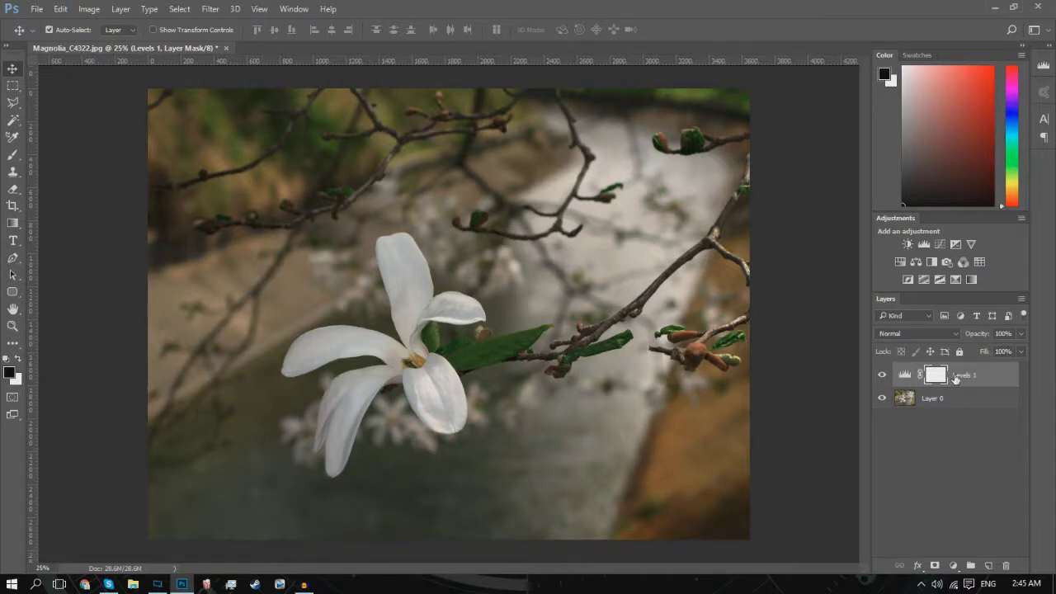
Put the Levels layer into a new group and rename the image layer as Photo
key(ctrl+g)
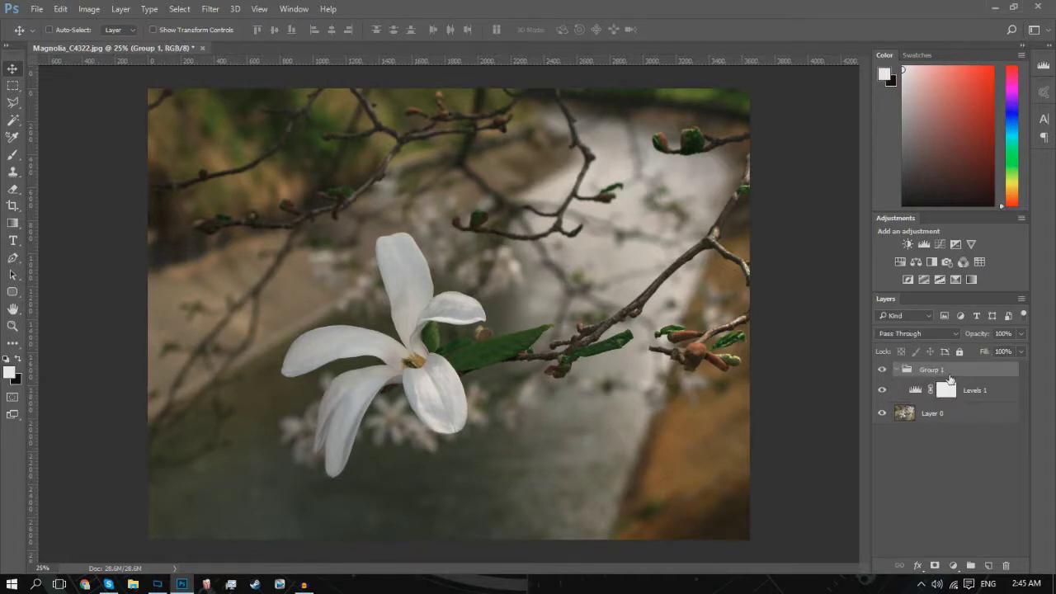
double_click(933, 414)
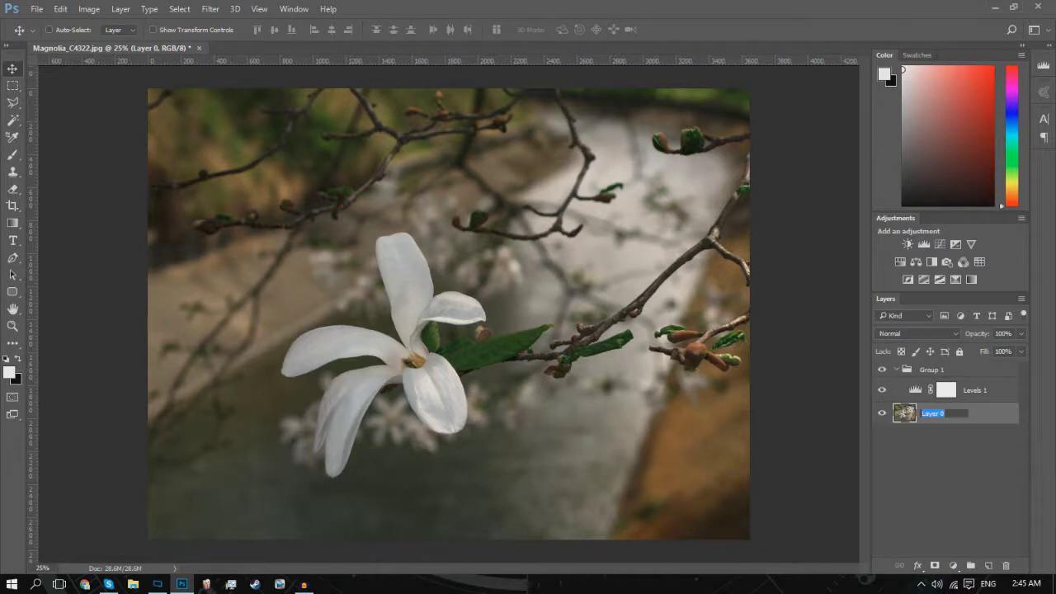
text(E)
text(hoto)
key(Return)
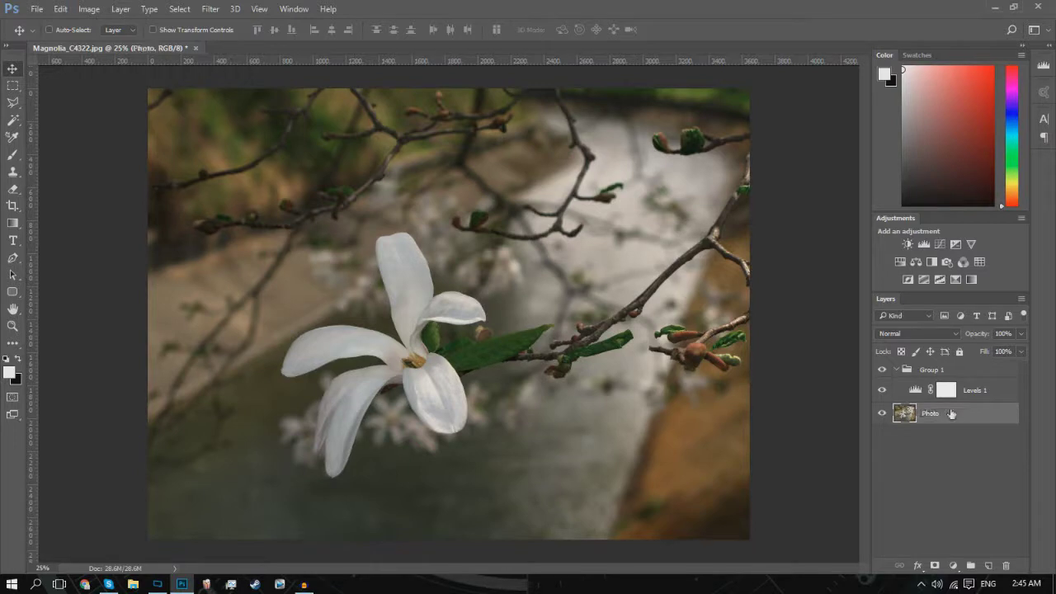
Rename the layer group as Color Correction
double_click(943, 368)
text(C)
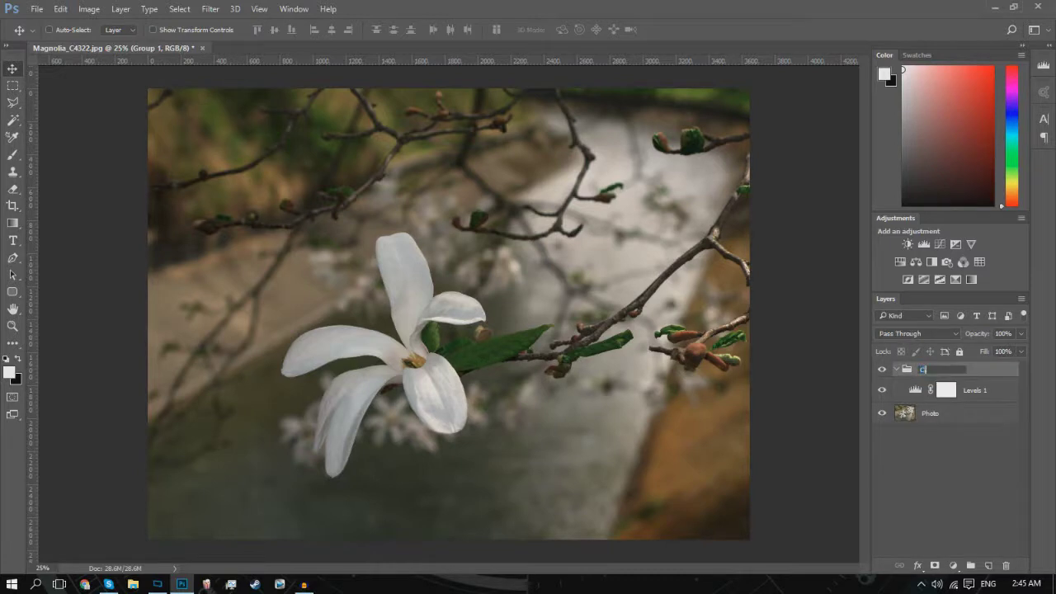
text(olor co)
key(BackSpace)
key(BackSpace)
key(BackSpace)
text(Correction)
key(Return)
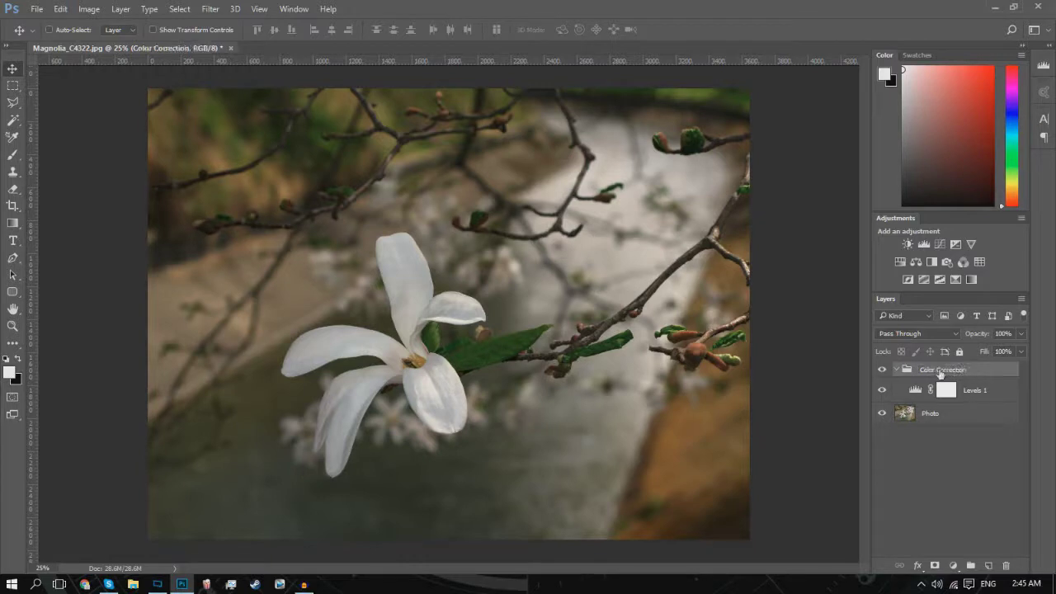
Try a Hue/Saturation adjustment above the Levels layer, raising the Greens saturation and altering the affected colour range
click(946, 390)
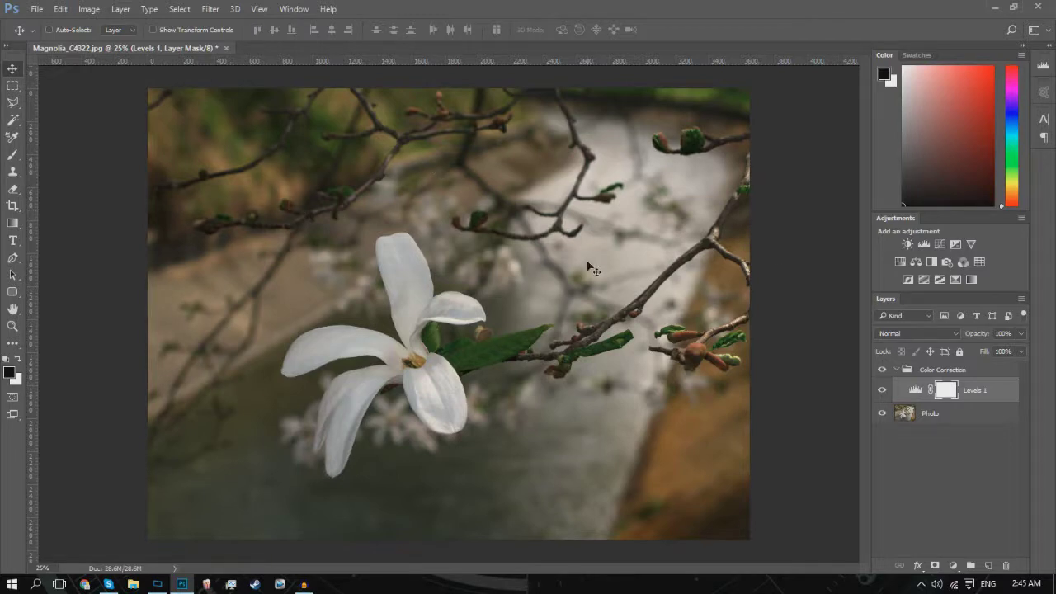
click(901, 262)
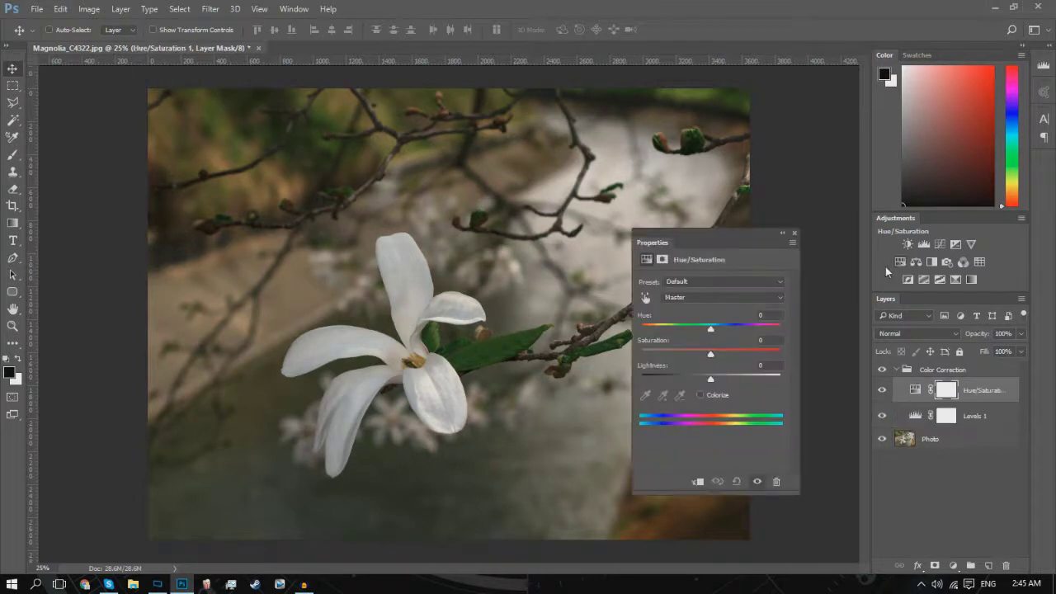
click(680, 297)
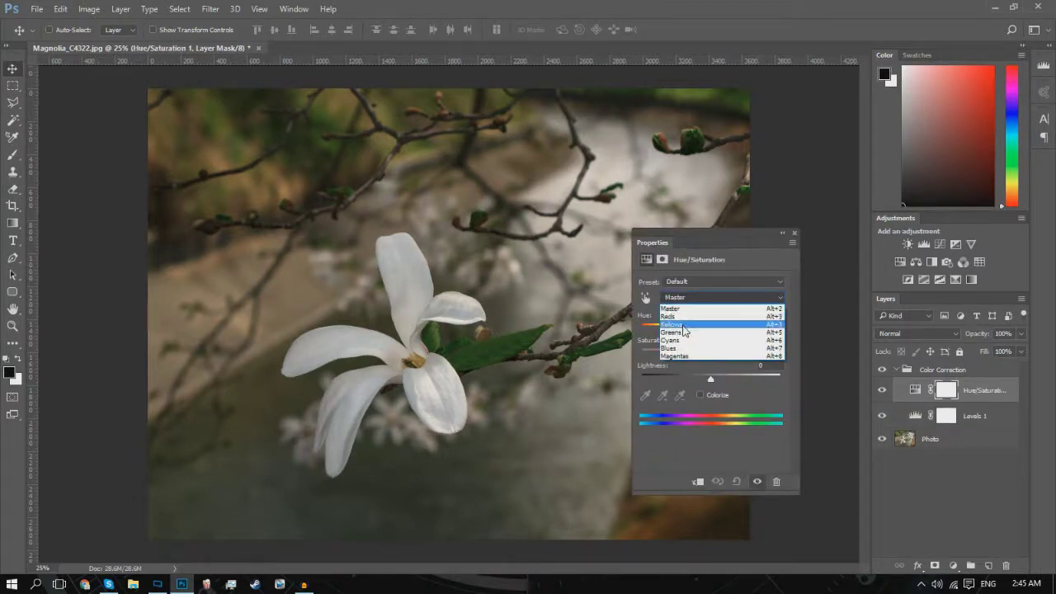
click(674, 333)
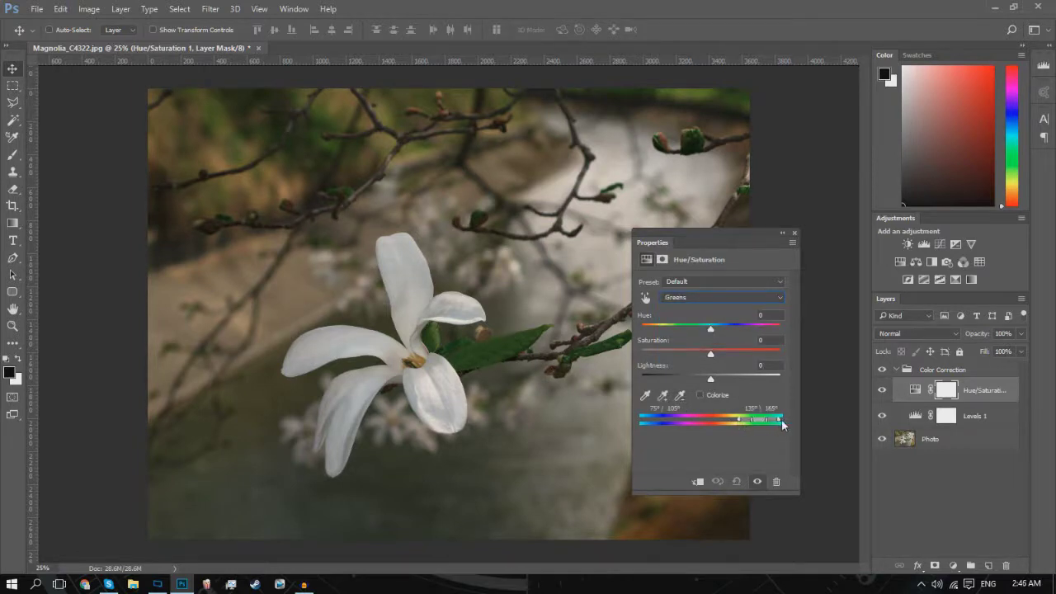
drag(780, 424, 766, 420)
drag(713, 347, 781, 355)
drag(742, 424, 735, 419)
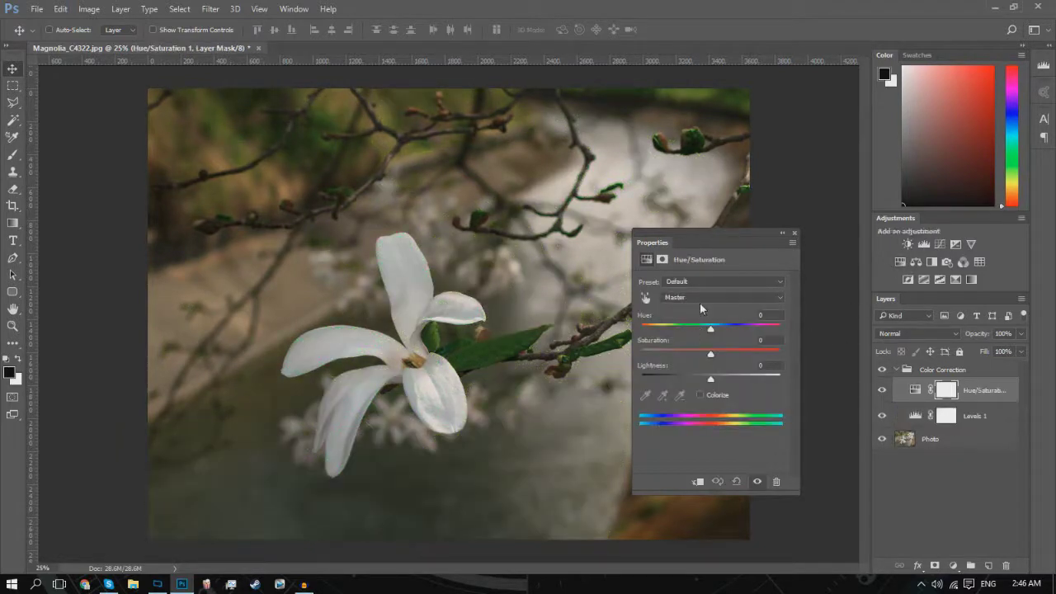
Try raising the Yellows saturation moderately in the Hue/Saturation adjustment
click(699, 299)
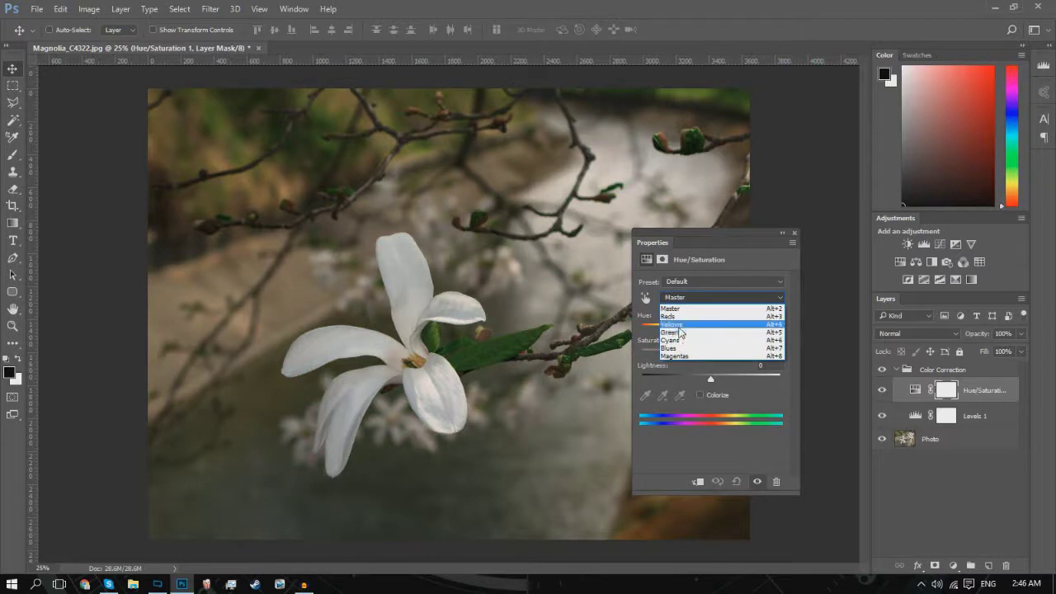
click(678, 324)
drag(710, 353, 725, 354)
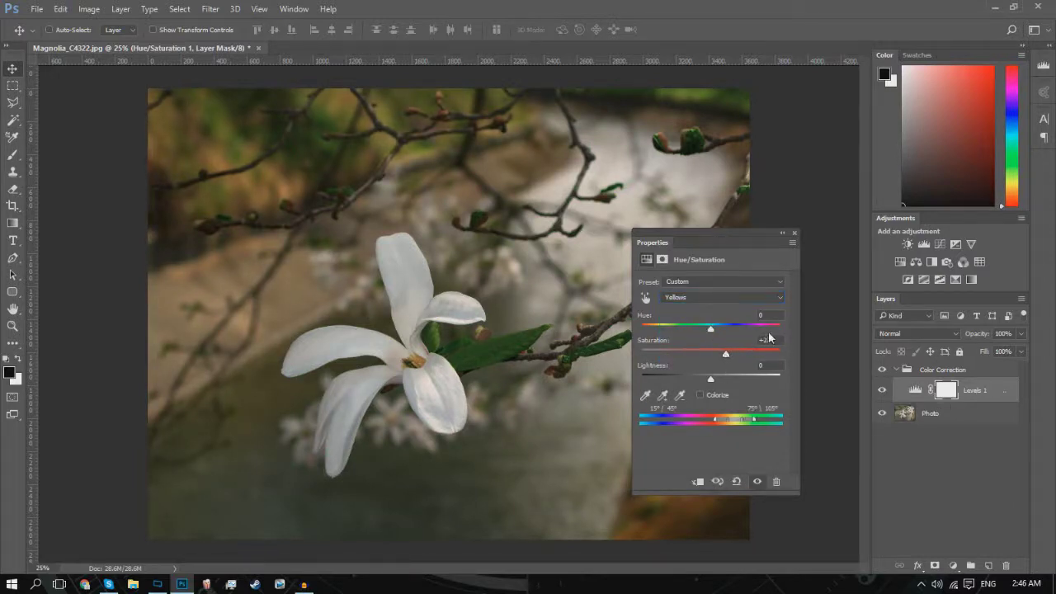
Try a fresh Hue/Saturation adjustment with Greens saturation at +100 and a changed green range, and delete that layer
click(900, 261)
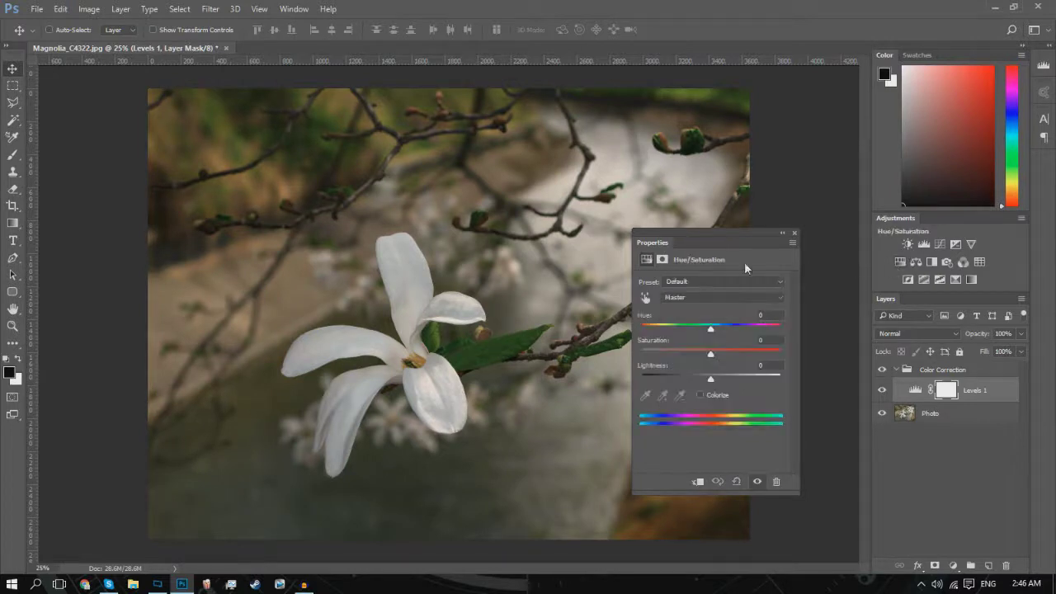
click(711, 297)
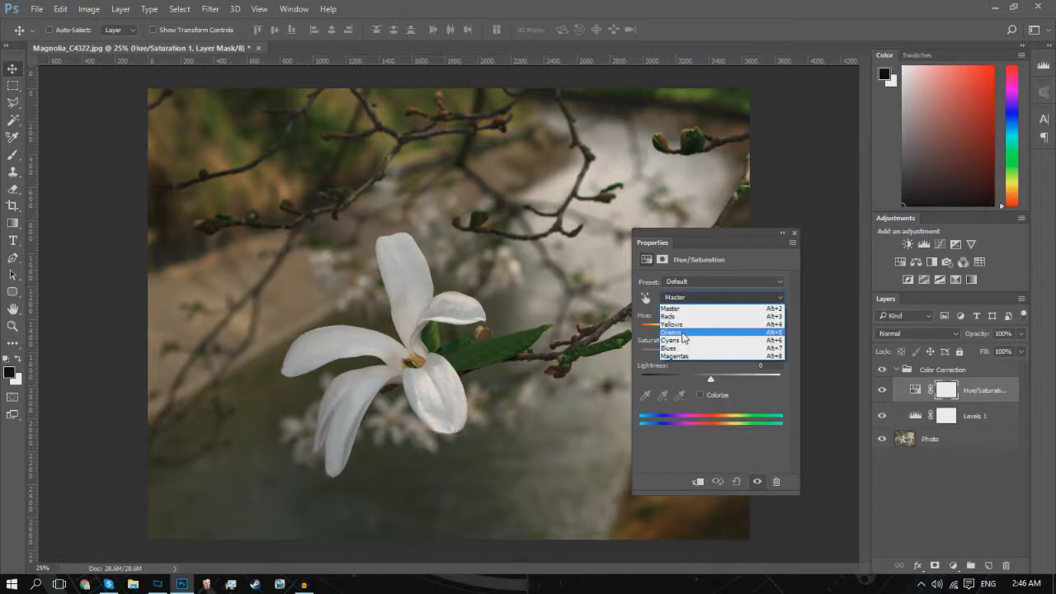
click(683, 332)
drag(712, 357, 814, 356)
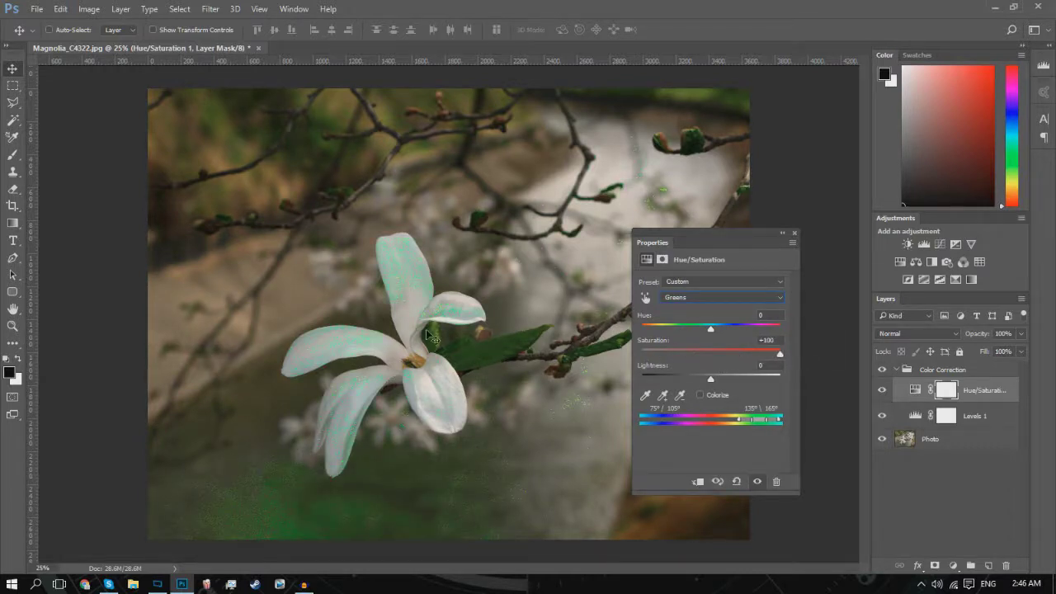
drag(738, 421, 764, 426)
key(Delete)
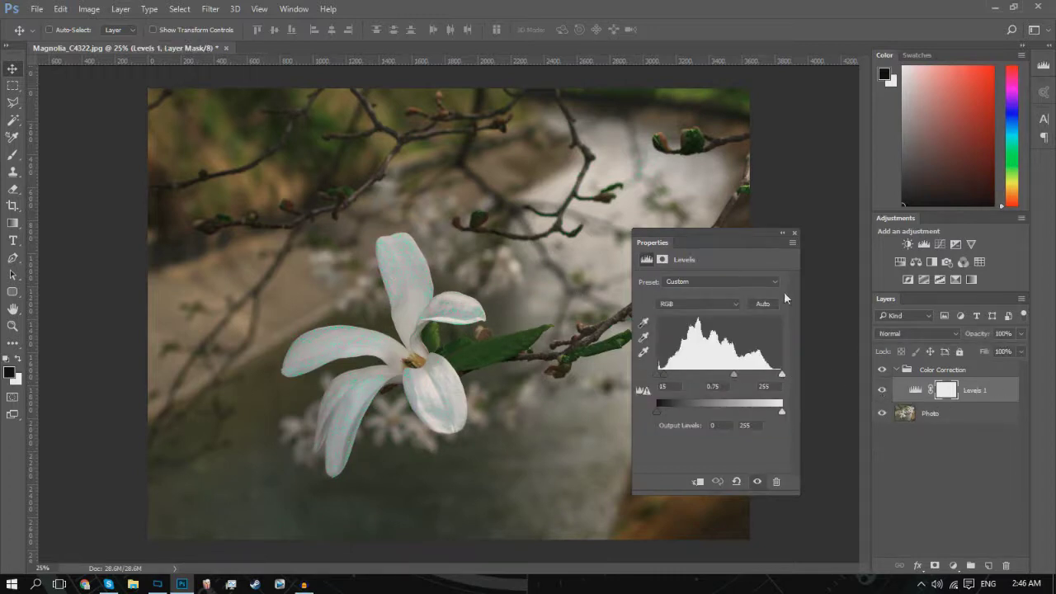
click(795, 233)
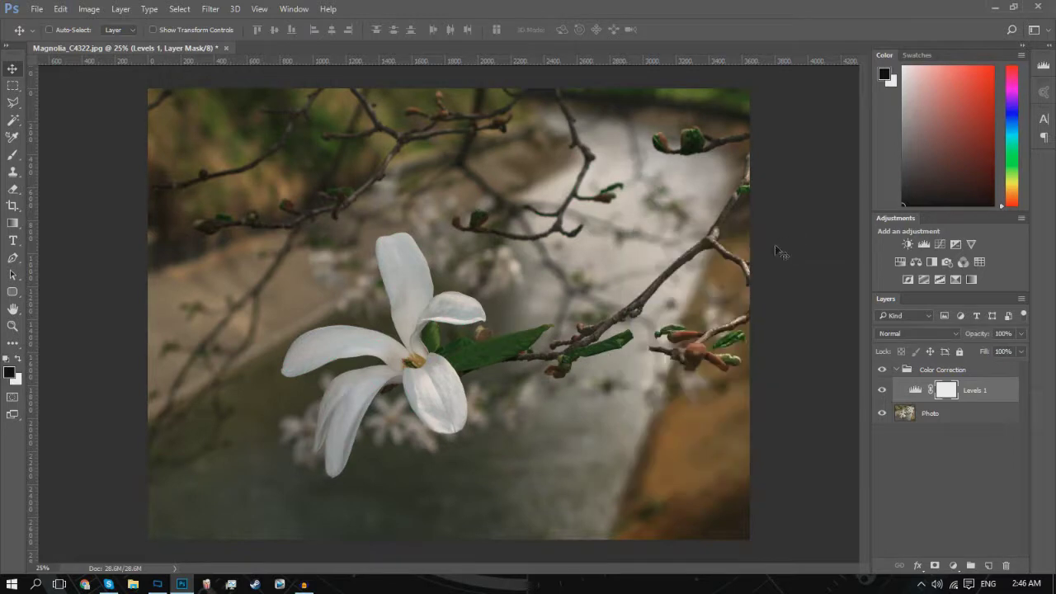
Add a Vibrance adjustment layer above Levels, with Vibrance about +27 and Saturation about +5
scroll(495, 363, up, 5)
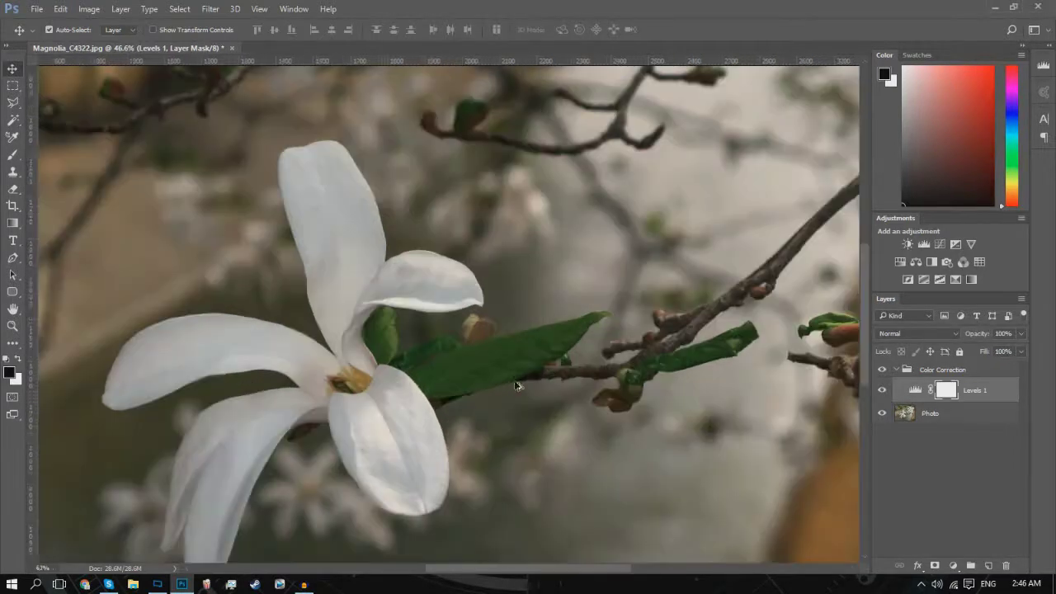
scroll(513, 391, up, 2)
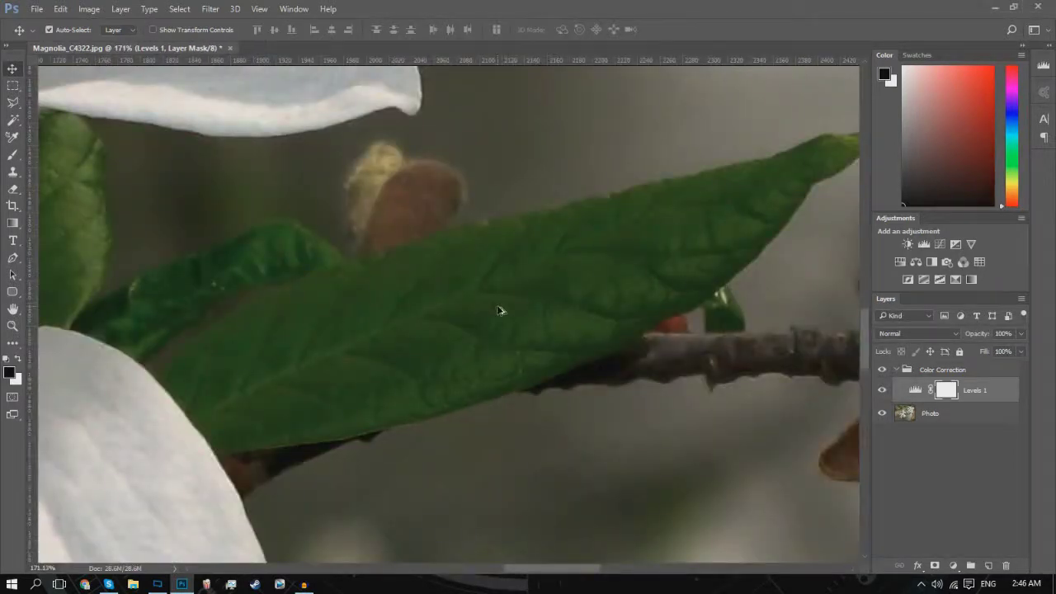
scroll(495, 331, down, 2)
scroll(494, 332, down, 6)
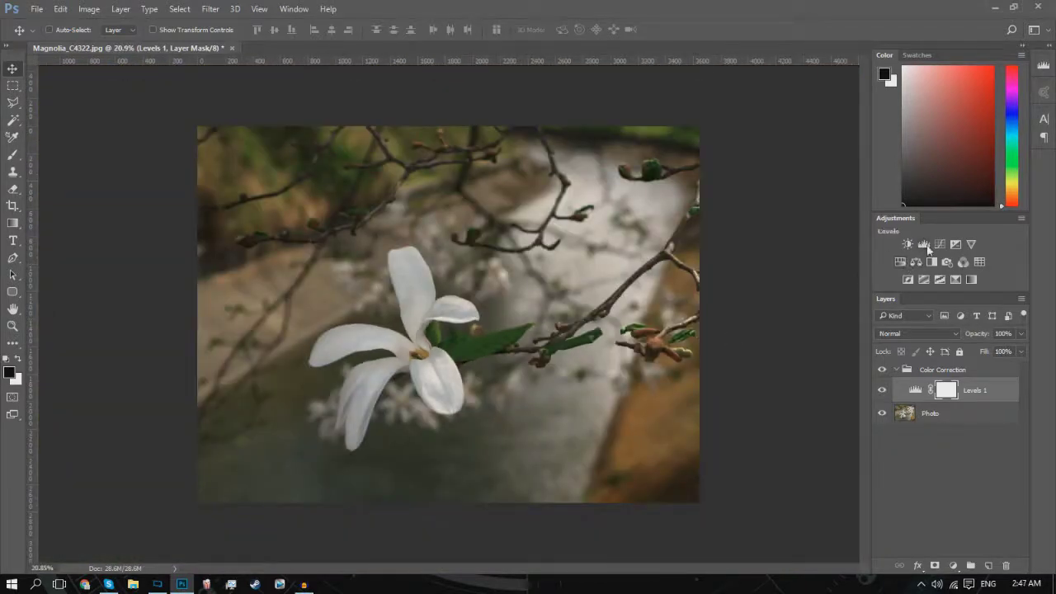
click(971, 244)
drag(714, 295, 714, 321)
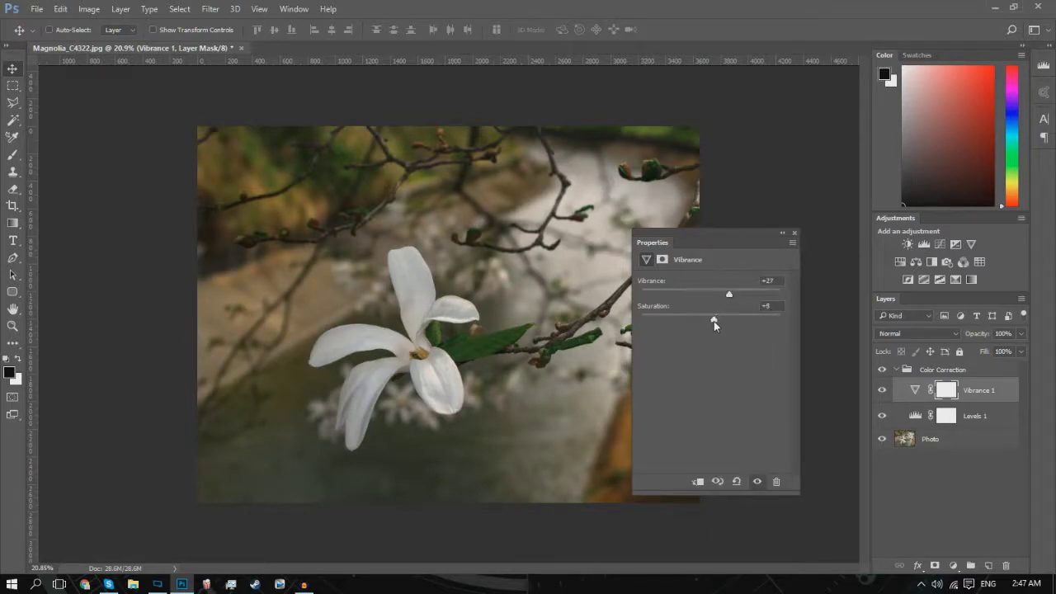
Fine-tune the Vibrance adjustment to Saturation +10 and Vibrance +25
click(767, 306)
key(Up)
key(Up)
key(Up)
key(Up)
key(Up)
key(Up)
key(Up)
key(shift+Tab)
key(Down)
key(Down)
Compare the photo with and without the Vibrance adjustment and close its properties
click(881, 391)
click(881, 390)
click(882, 390)
click(882, 390)
click(881, 390)
click(882, 390)
click(793, 237)
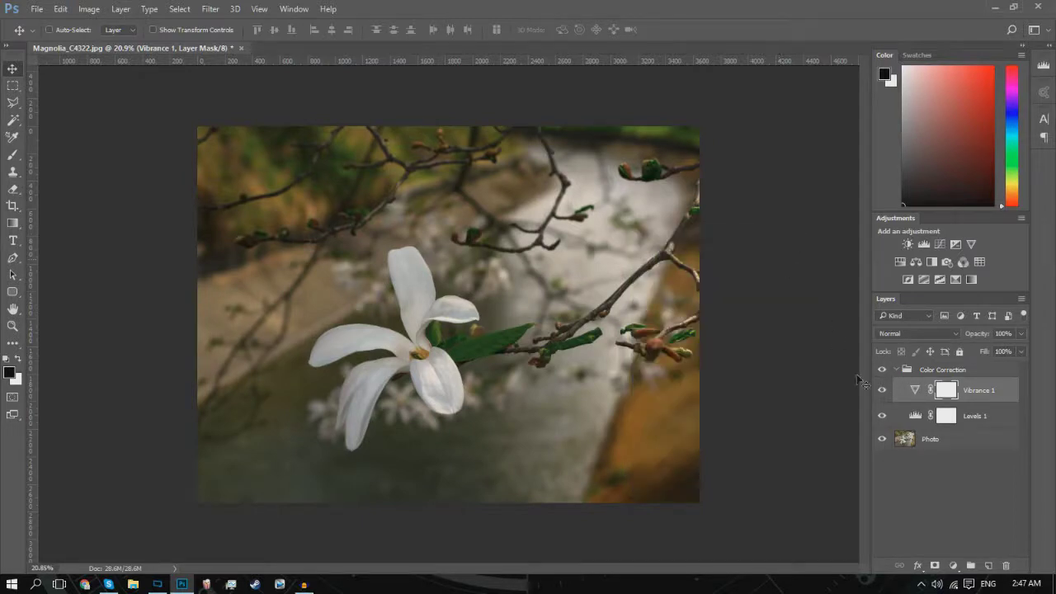
Add a Color Balance adjustment layer above Vibrance and adjust the colour balance of its Shadows tone
click(917, 264)
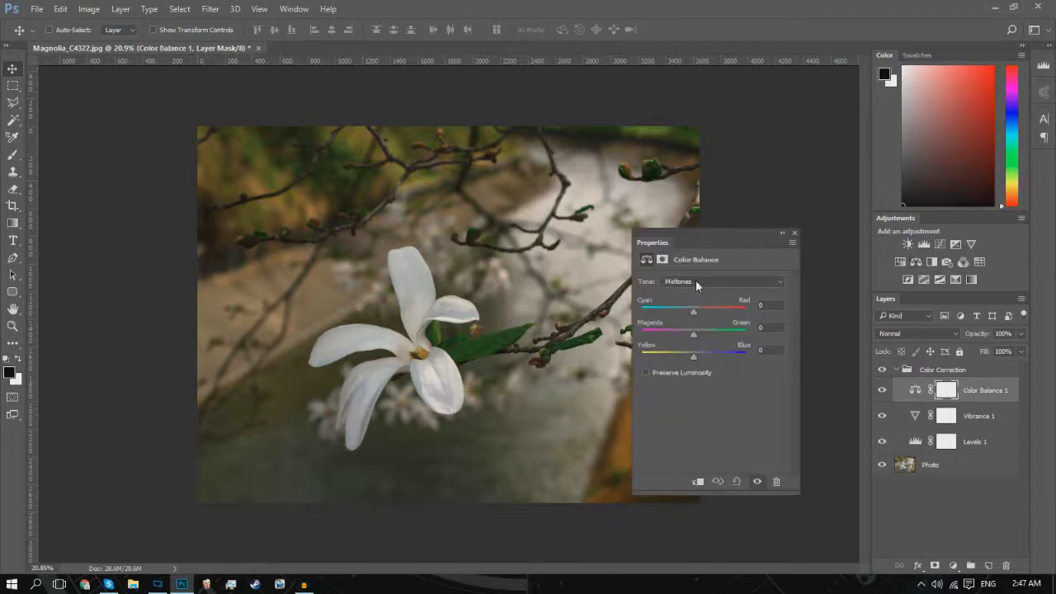
key(ctrl+z)
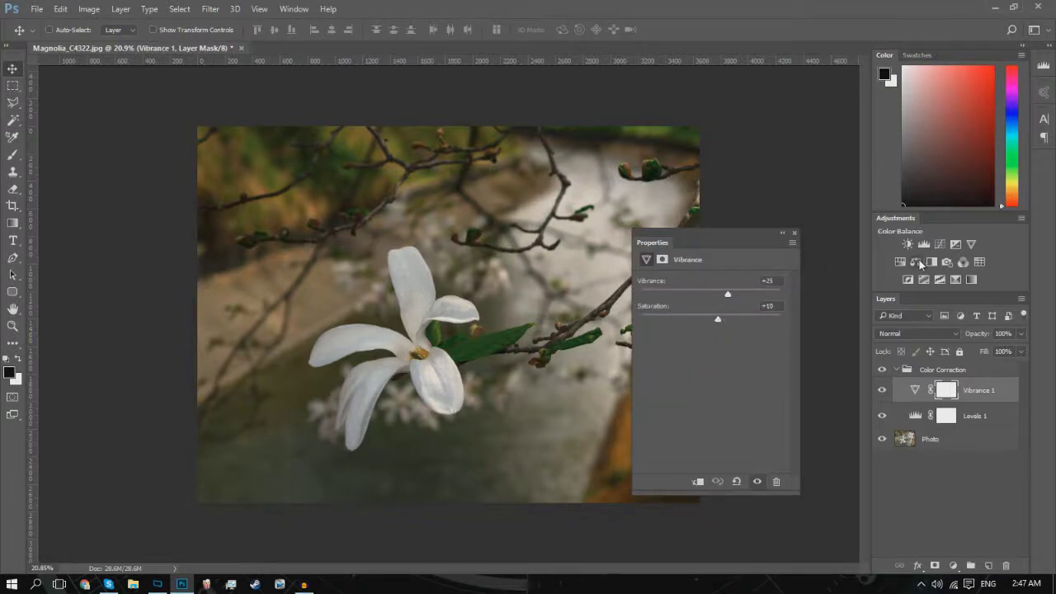
click(919, 262)
click(722, 281)
click(693, 290)
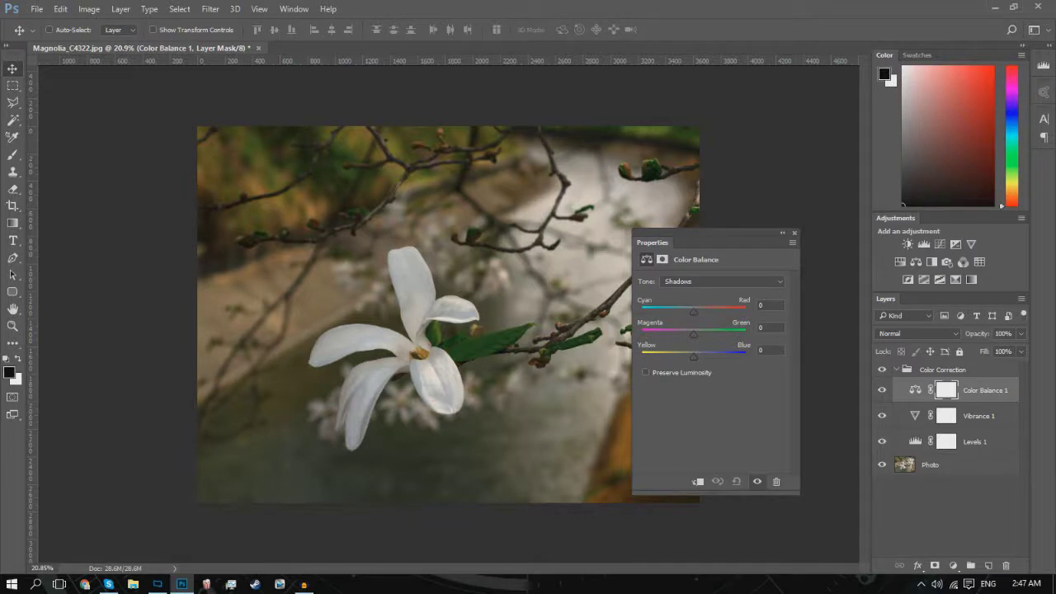
key(Up)
click(793, 233)
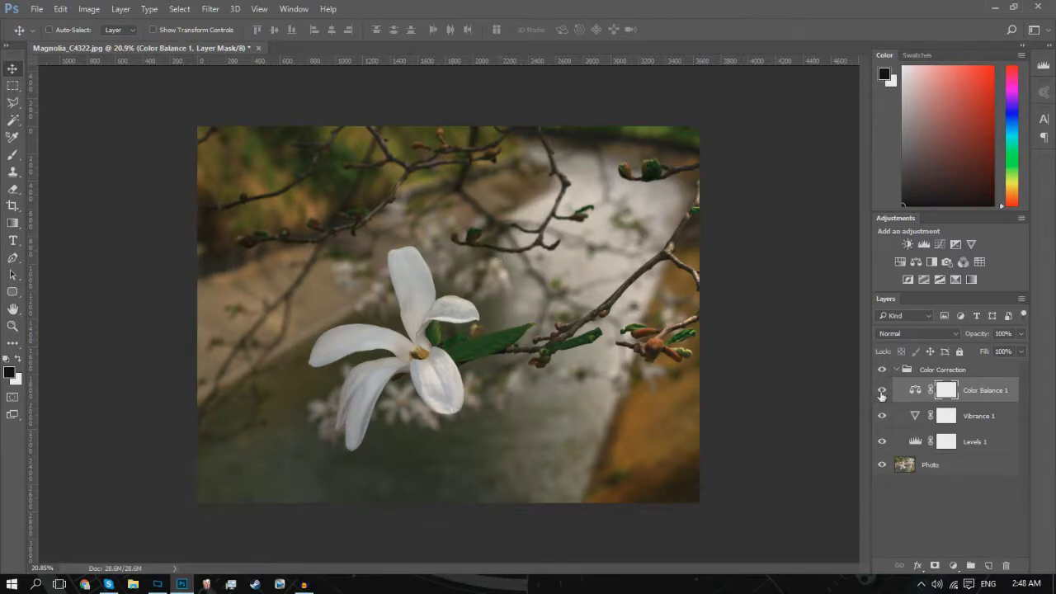
Reopen the properties of the first Color Balance layer and try shifting its Midtones along the Yellow–Blue axis
click(913, 391)
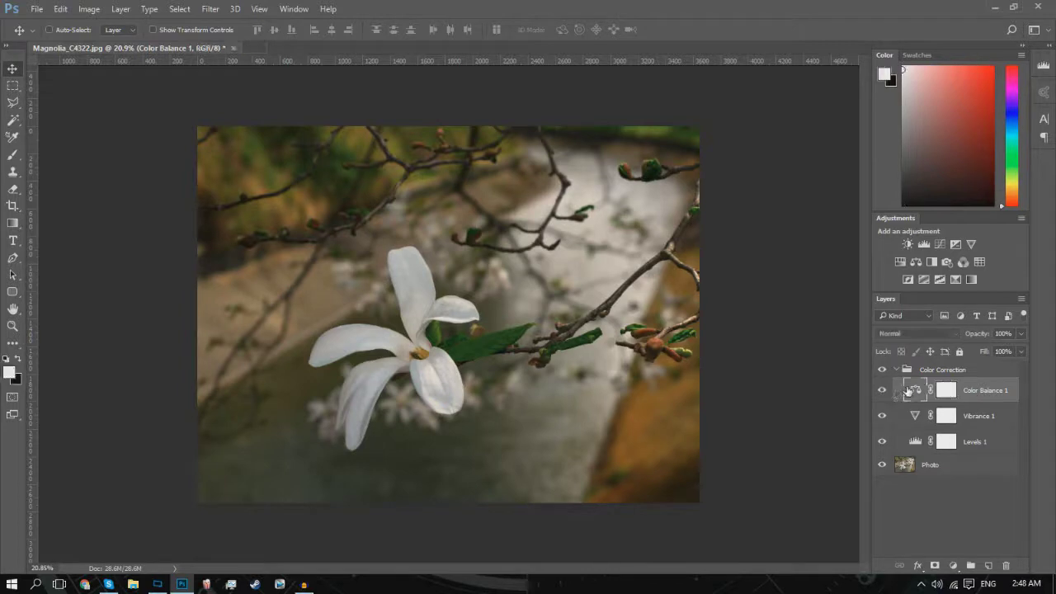
double_click(913, 390)
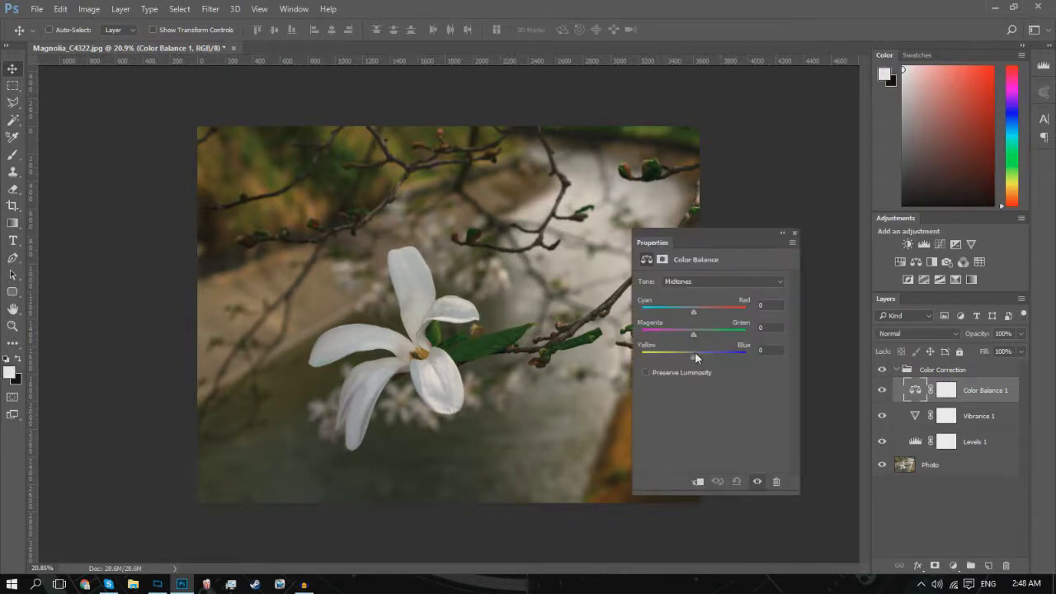
key(Up)
key(Up)
key(Up)
key(Up)
key(Up)
key(Up)
key(Up)
key(Up)
drag(699, 357, 693, 357)
Set the first Color Balance layer's Shadows tone to Cyan–Red -10 and Yellow–Blue +50
click(708, 276)
click(680, 293)
drag(697, 355, 727, 360)
text(50)
key(Return)
drag(682, 313, 691, 313)
key(shift+Down)
Compare the photo with and without the first Color Balance layer and move its properties aside
click(882, 390)
click(882, 390)
click(882, 390)
click(881, 390)
drag(727, 231, 401, 169)
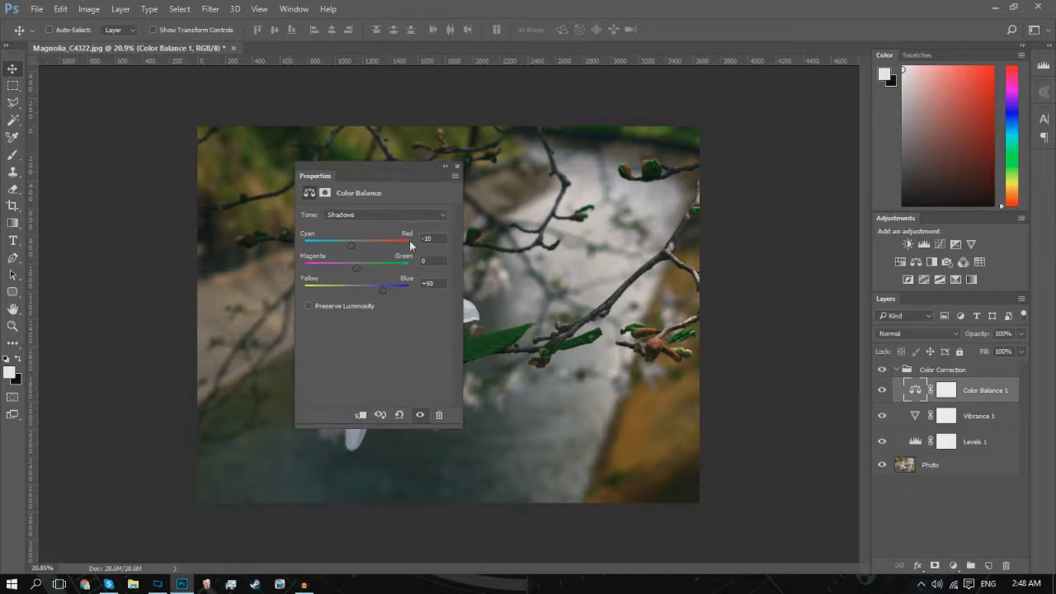
Set the Highlights tone of the first Color Balance layer to Cyan–Red +10 and uncover the flower
click(367, 215)
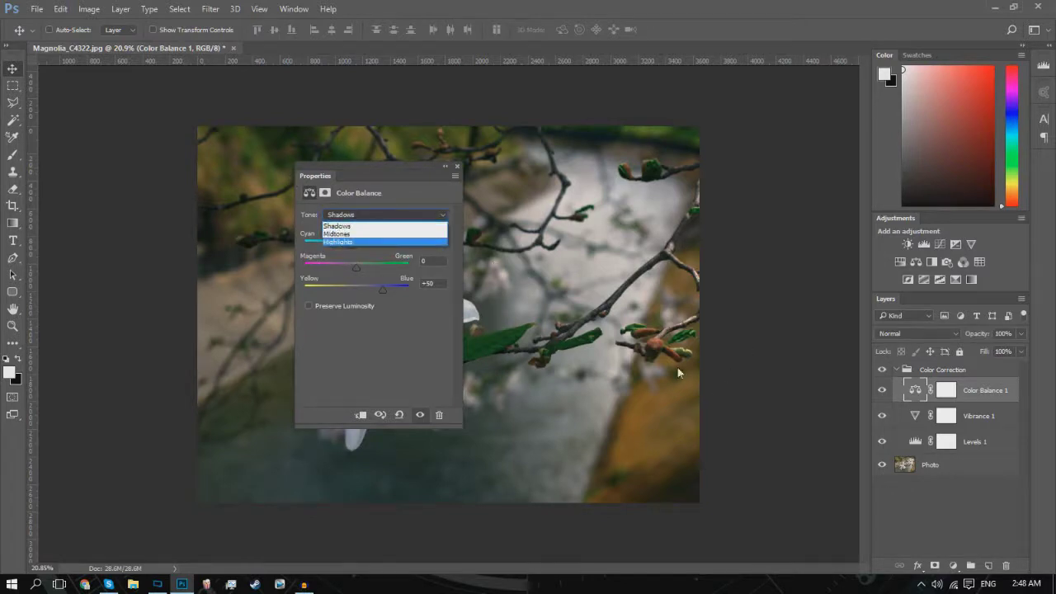
click(352, 242)
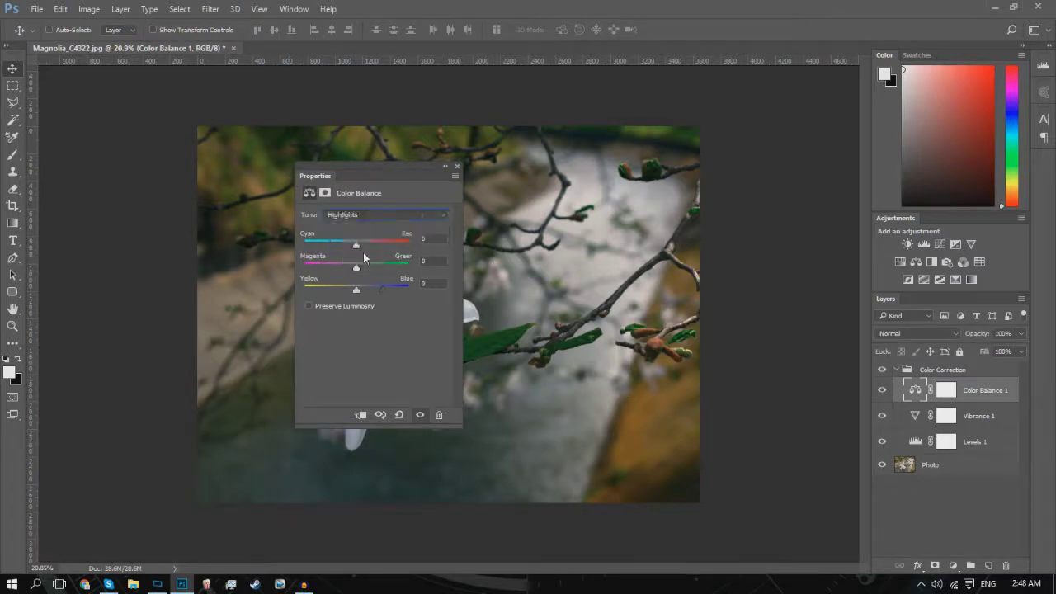
drag(353, 289, 357, 288)
drag(363, 272, 366, 248)
key(Down)
key(Down)
key(Down)
key(Down)
key(Down)
drag(370, 164, 617, 187)
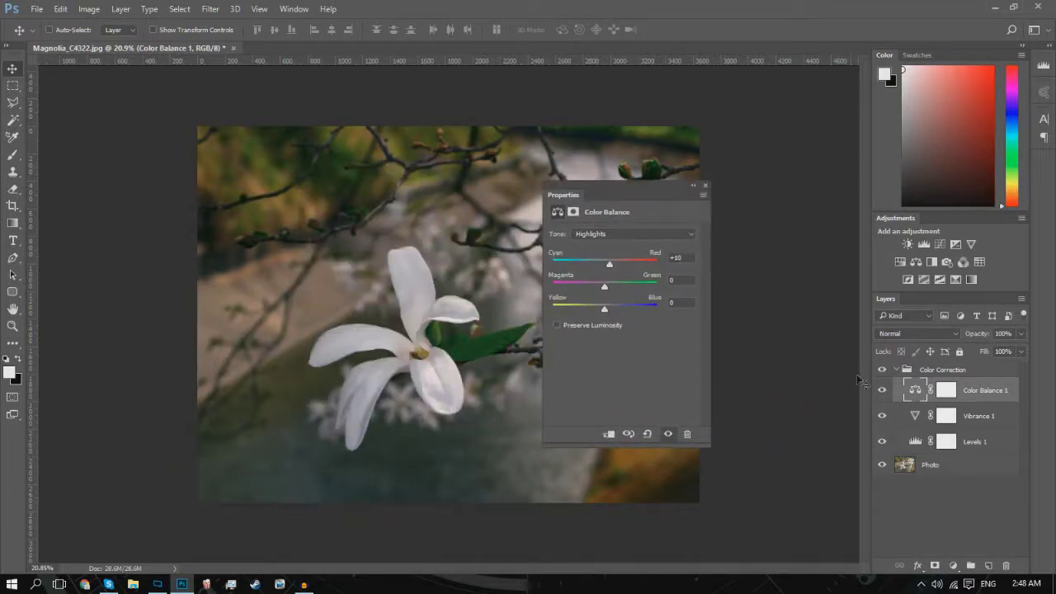
Check the effect of the Color Balance layer and of the whole group, and close the adjustment properties
click(882, 390)
click(881, 371)
click(881, 371)
click(705, 185)
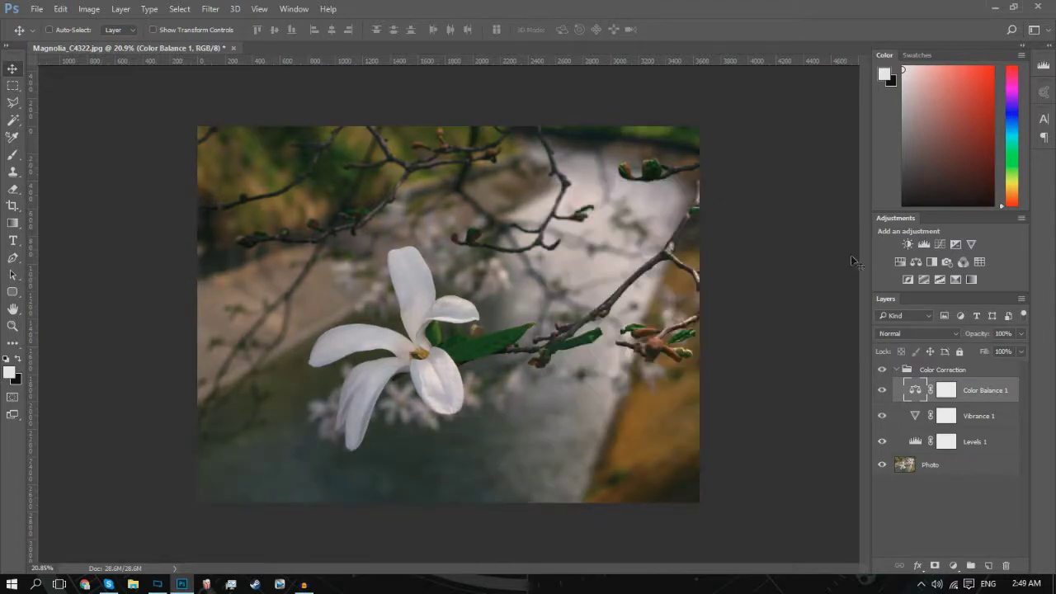
Compare the original photo with the corrected version by repeatedly hiding and showing the Color Correction group
click(881, 370)
click(880, 370)
click(881, 371)
click(882, 371)
click(882, 370)
click(881, 371)
click(882, 370)
click(882, 371)
click(883, 371)
click(883, 371)
click(884, 371)
click(883, 371)
Add an Exposure adjustment layer above Color Balance and set its Exposure to +0.10
click(955, 245)
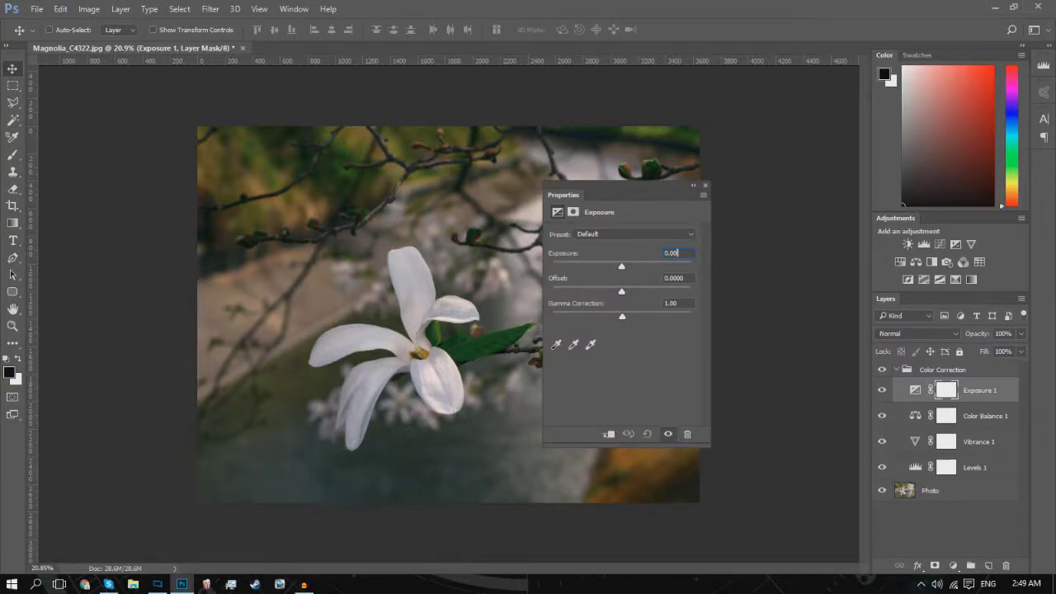
key(Up)
key(Up)
key(Up)
key(Up)
key(Return)
Try a brightening Curves adjustment layer above Exposure and delete it
click(940, 244)
drag(658, 290, 653, 285)
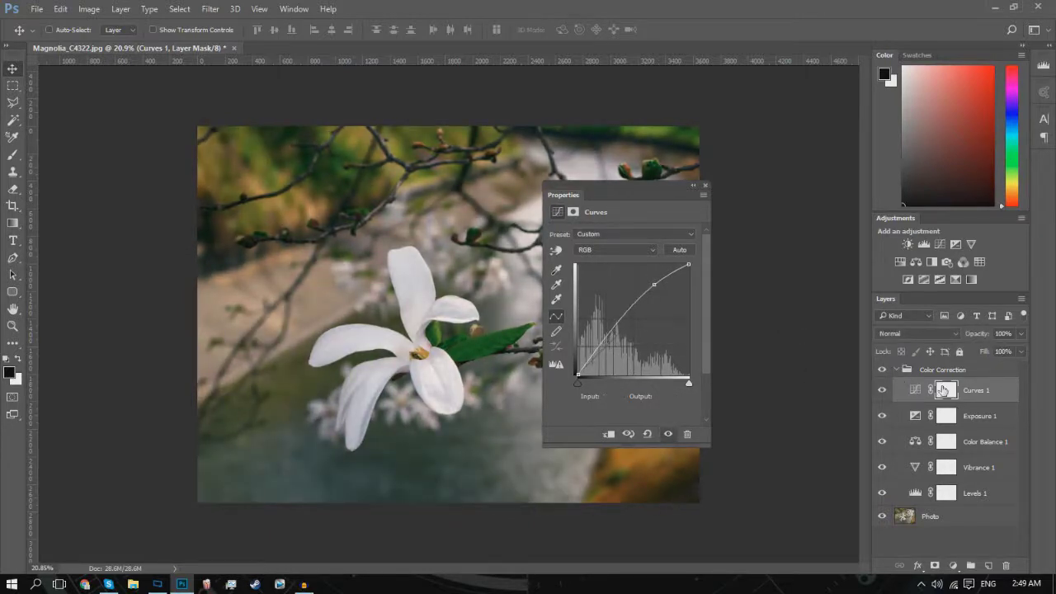
key(Delete)
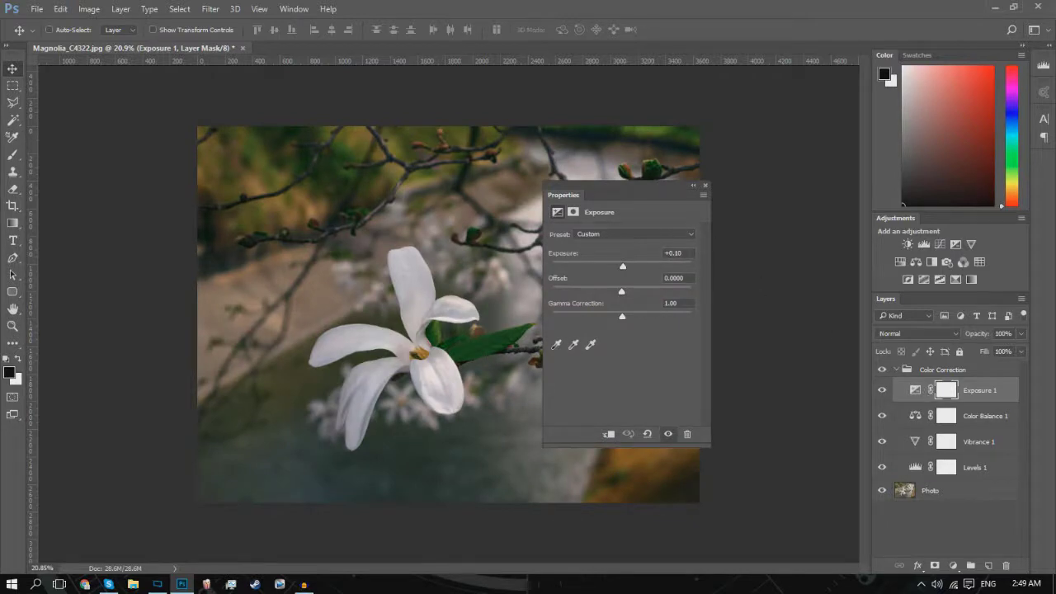
Set the Exposure adjustment's Offset to +0.002 and lower Gamma Correction to about 0.9, and close its properties
key(Up)
key(Up)
key(Up)
key(Up)
key(Up)
key(Up)
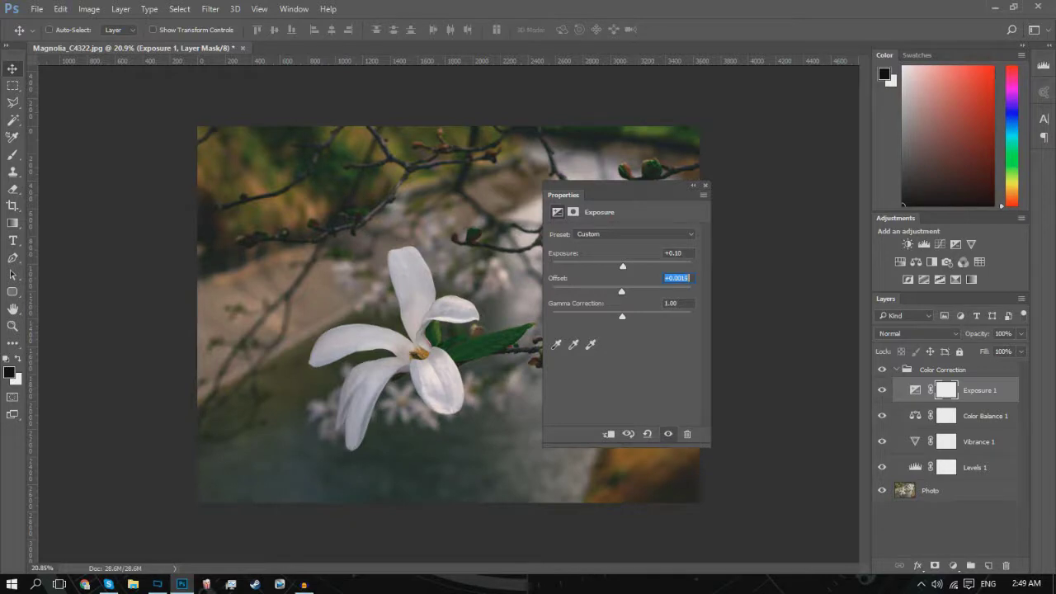
click(688, 303)
key(Down)
key(Down)
key(Down)
key(Down)
key(Down)
key(Return)
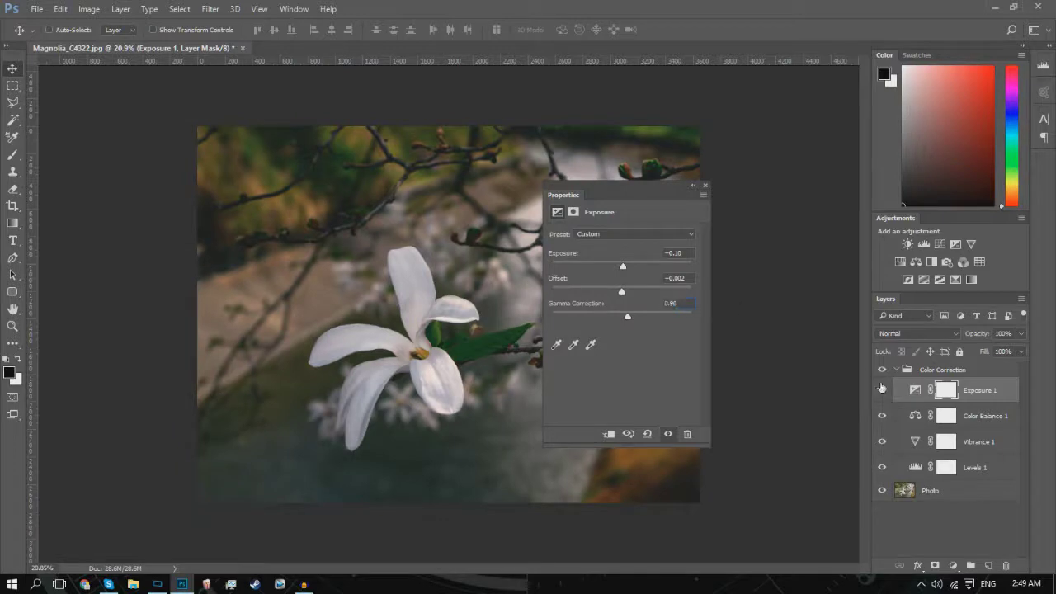
click(706, 184)
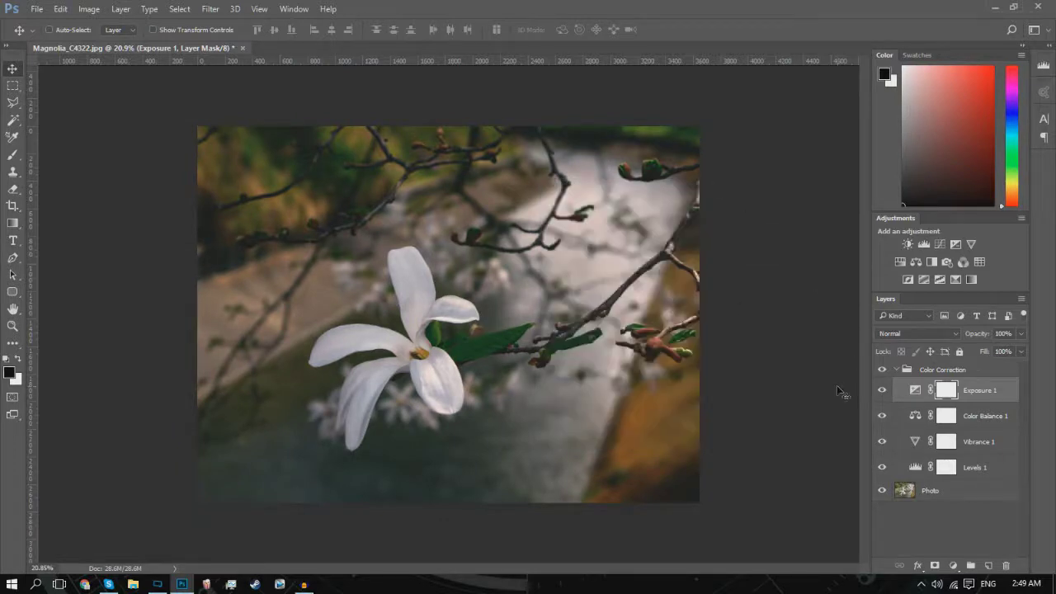
Compare the photo with and without the Exposure layer and with and without the whole Color Correction group
click(881, 393)
click(881, 393)
click(881, 393)
click(881, 393)
click(881, 370)
click(882, 369)
Add a second Levels adjustment layer above Exposure with a black input level of 5, and compare the overall correction
click(924, 243)
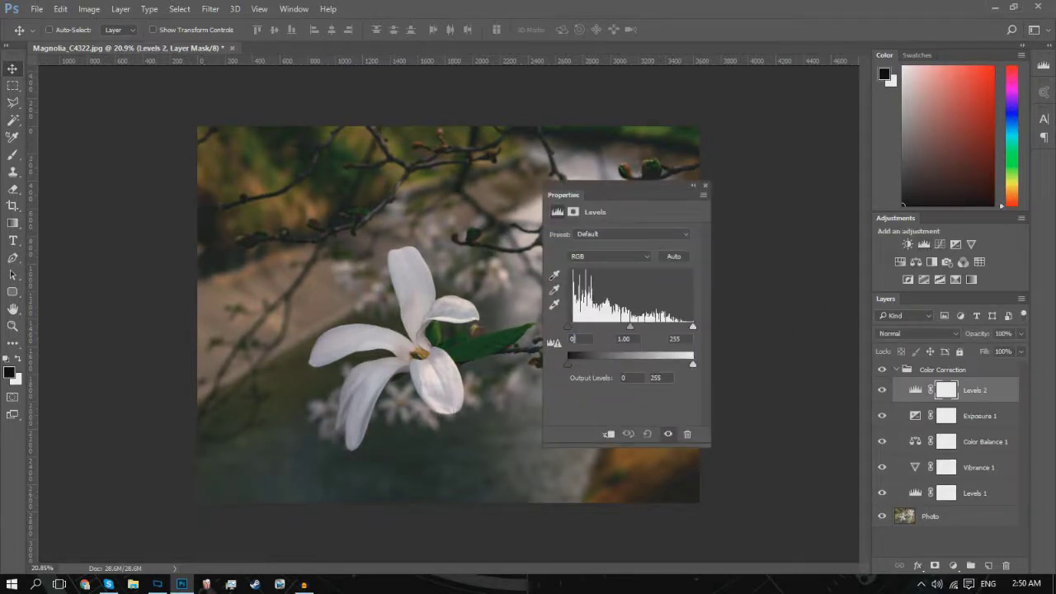
text(8)
text(5)
click(705, 185)
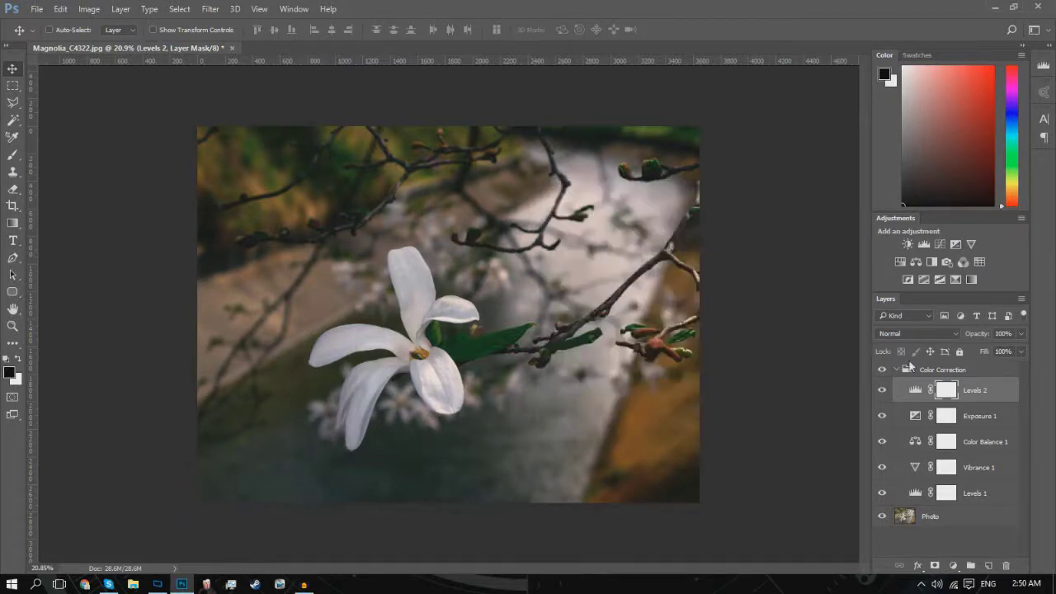
click(881, 369)
click(881, 369)
Add a second Color Balance adjustment layer above the second Levels layer and inspect the dark branches up close
click(915, 261)
click(633, 235)
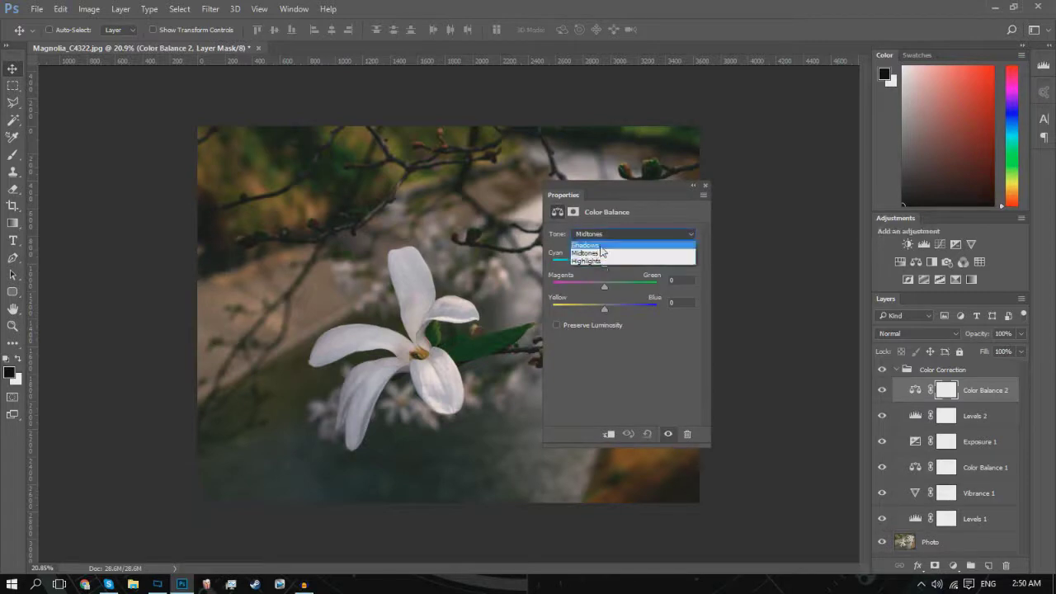
click(427, 324)
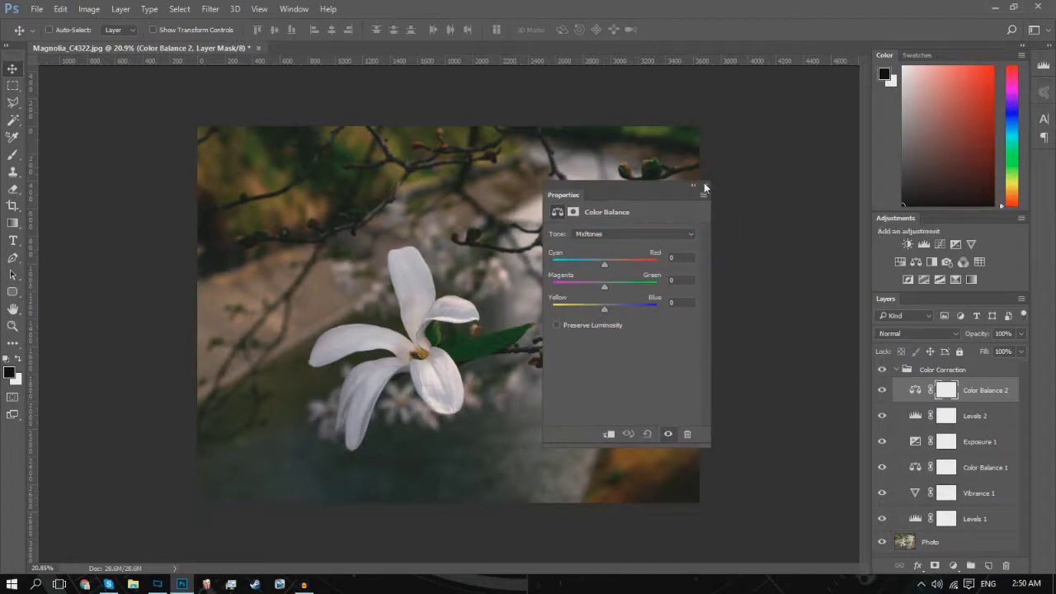
click(704, 183)
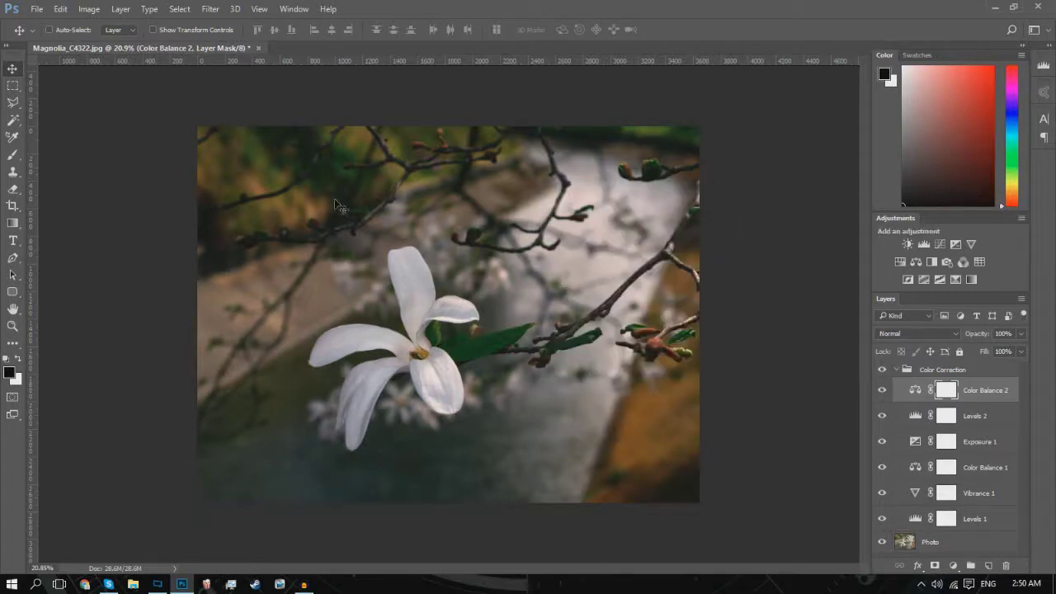
scroll(244, 240, up, 4)
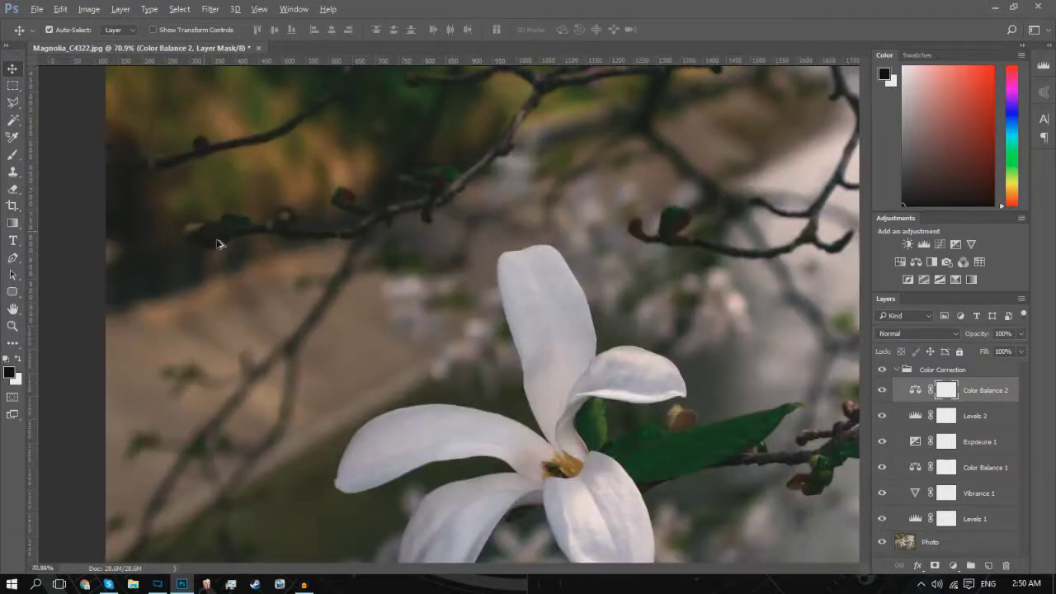
scroll(219, 241, up, 2)
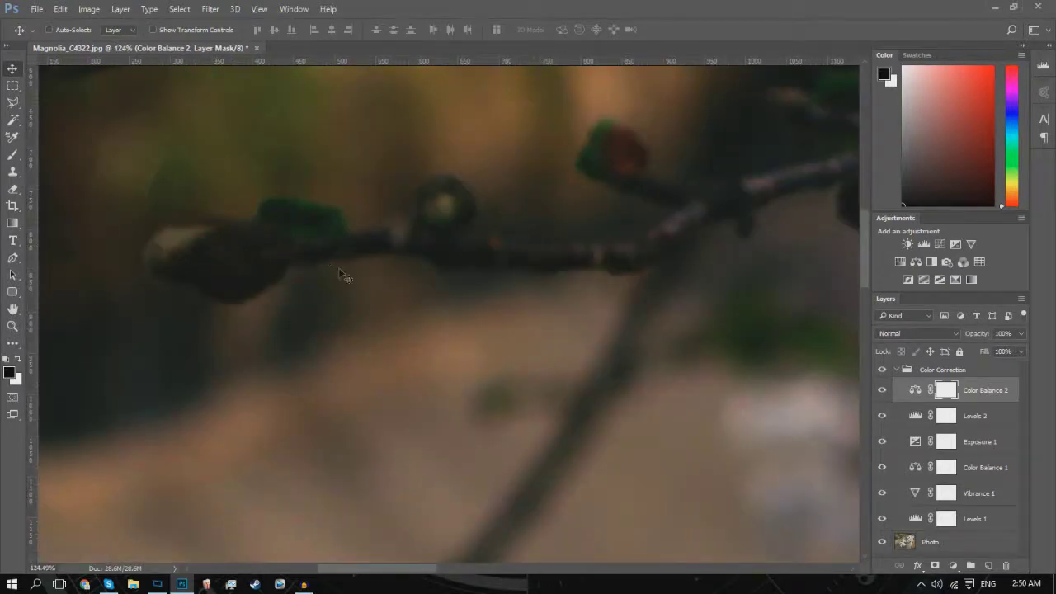
key(ctrl+0)
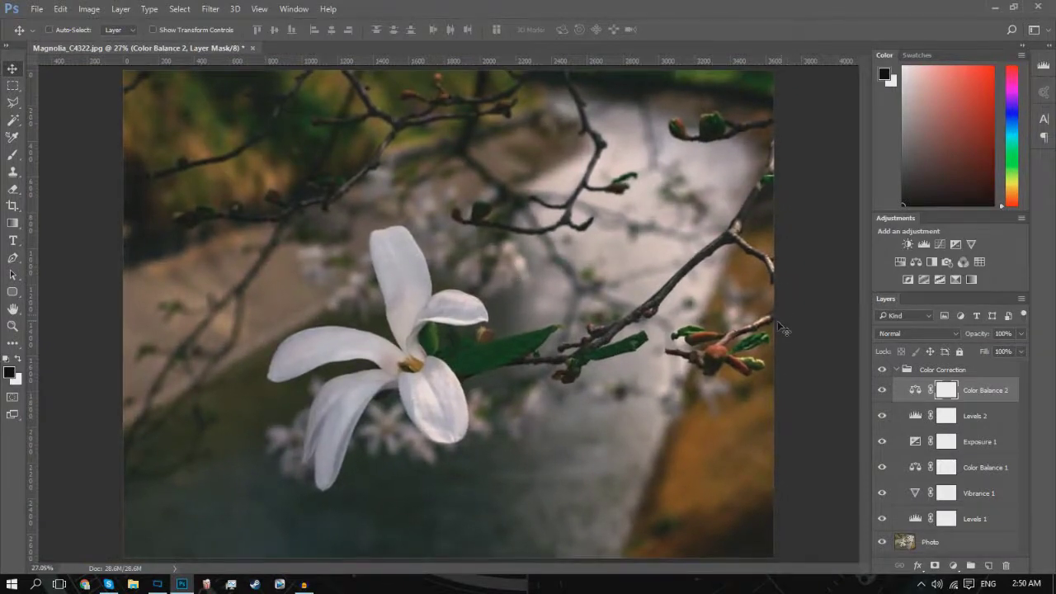
key(ctrl+minus)
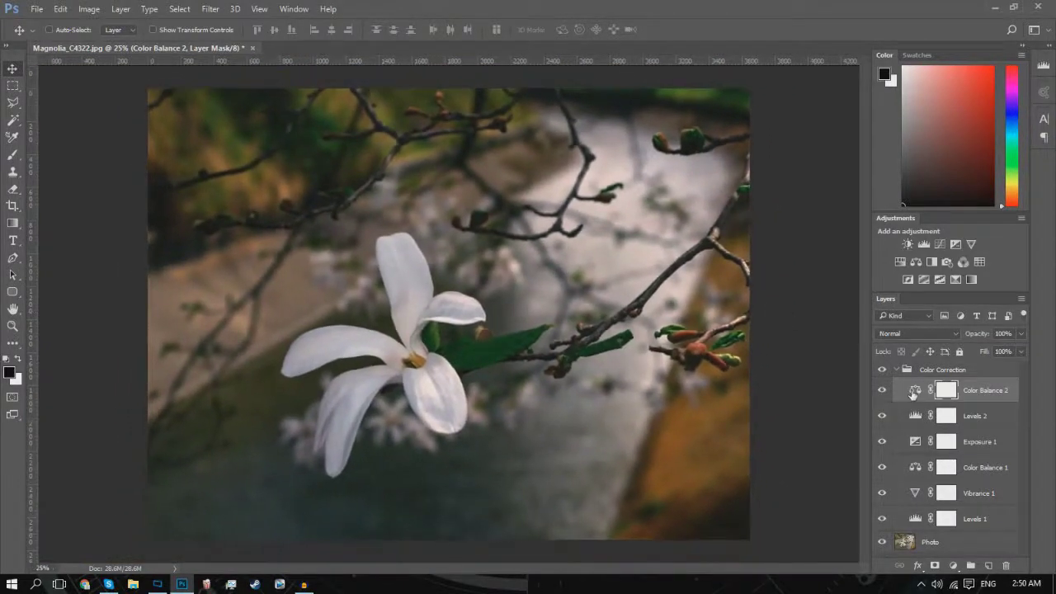
Set the second Color Balance layer's Shadows tone to Yellow–Blue +10 and check the effect on the photo
double_click(914, 391)
click(608, 235)
click(602, 245)
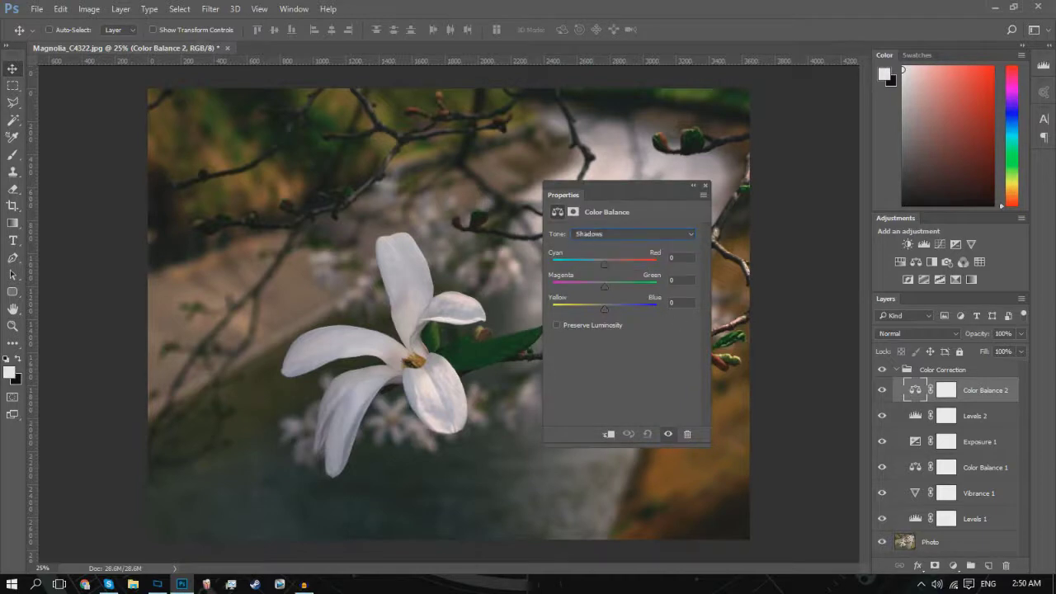
key(Up)
key(Return)
click(879, 391)
click(880, 390)
click(879, 390)
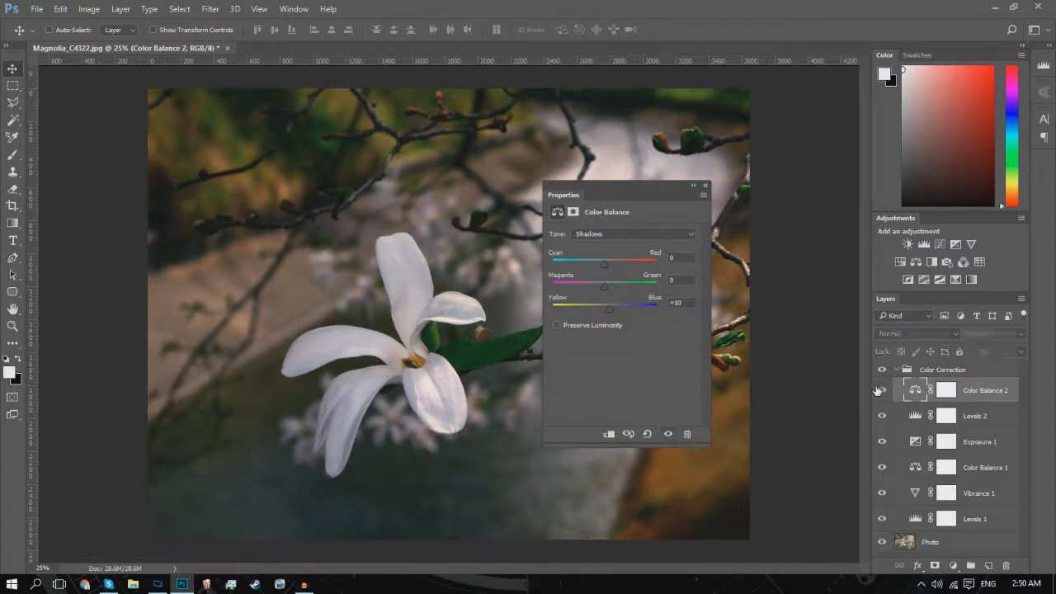
Set the second Color Balance layer's Midtones tone to Yellow–Blue +5
click(592, 235)
click(585, 253)
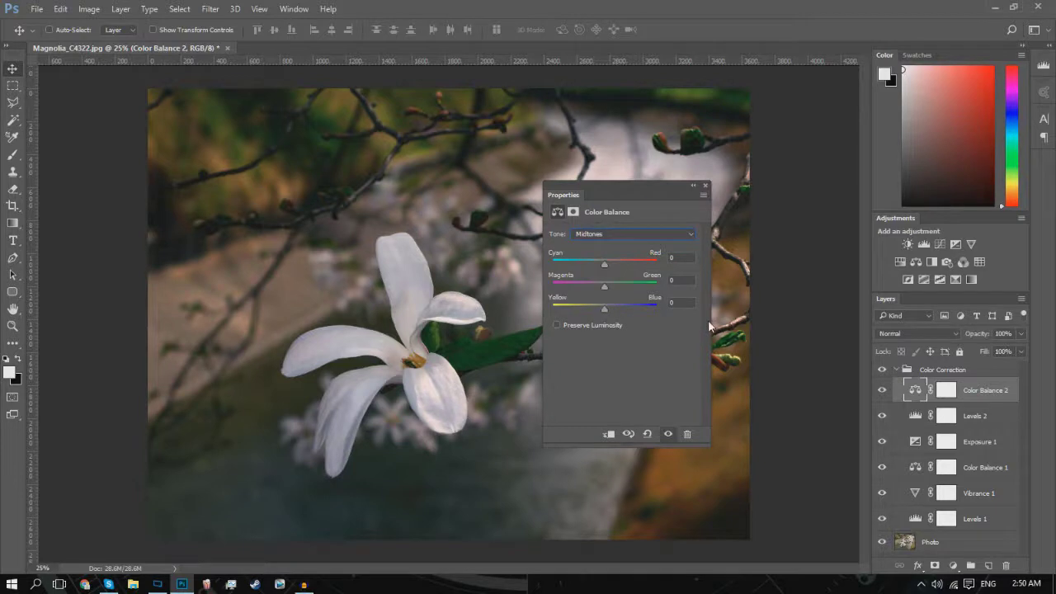
key(Up)
key(Up)
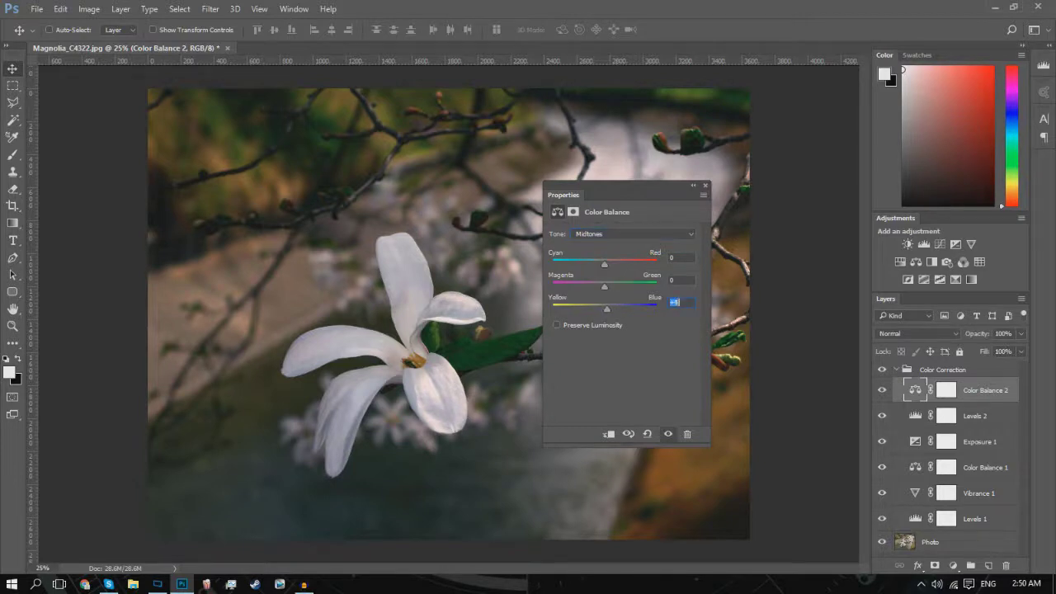
Compare the photo with and without the second Color Balance layer and the whole group, closing the properties
click(881, 390)
click(882, 390)
click(883, 390)
click(882, 389)
click(705, 188)
click(886, 370)
click(885, 371)
click(885, 370)
click(885, 370)
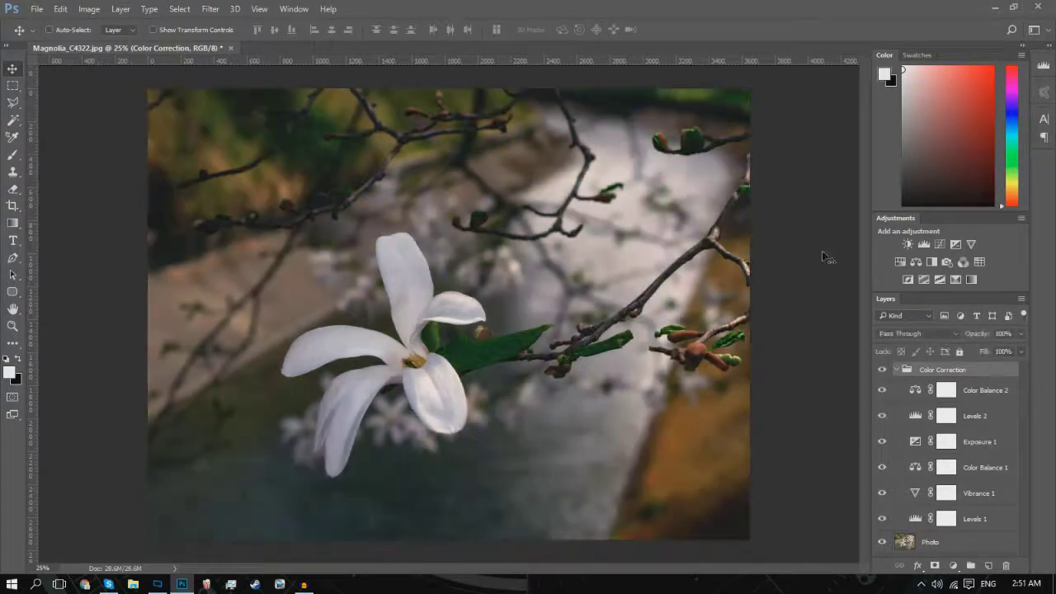
Add a second Vibrance adjustment layer at the top of the group, raising Vibrance moderately and Saturation slightly
click(972, 245)
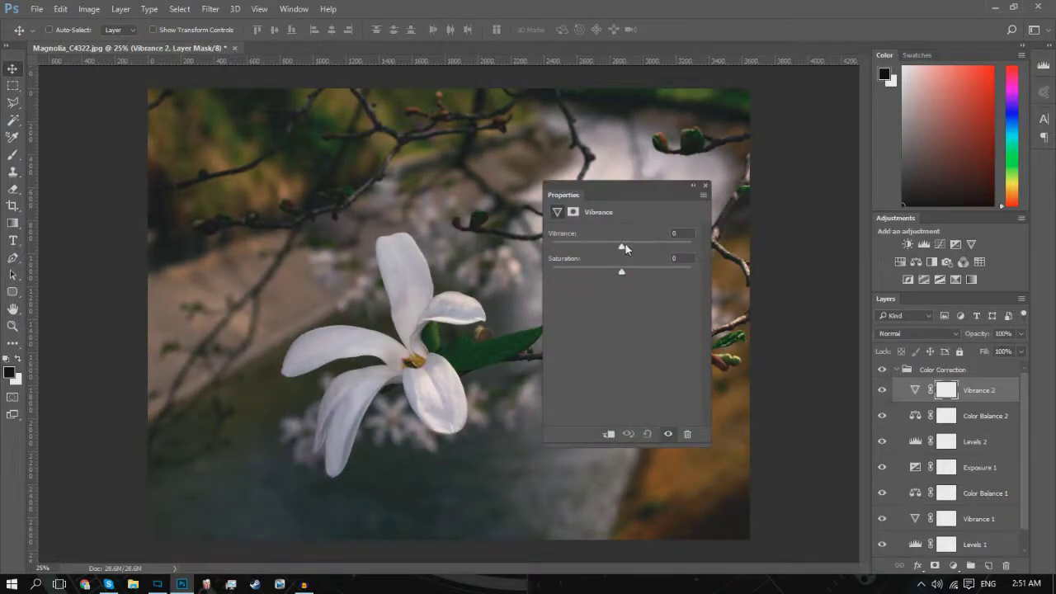
click(683, 233)
key(Up)
key(Up)
key(Up)
key(Up)
key(Up)
key(Up)
key(Up)
key(Up)
key(Up)
key(Up)
key(Up)
key(Tab)
key(Up)
key(Up)
key(Up)
key(Up)
Compare the photo with and without the second Vibrance layer and close its properties
click(879, 390)
click(881, 389)
click(881, 389)
click(881, 389)
click(706, 185)
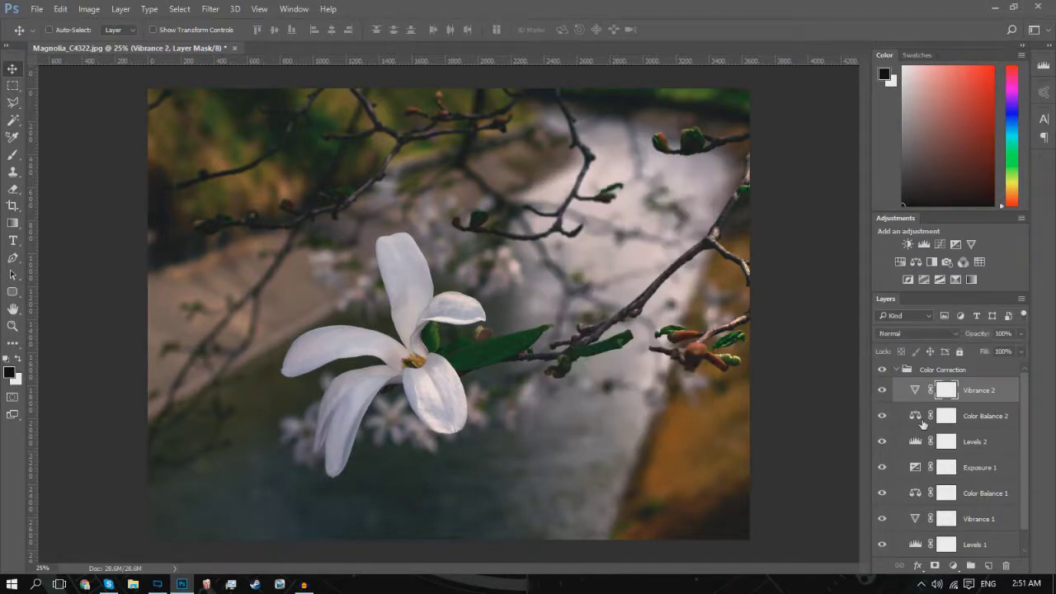
click(881, 391)
click(881, 391)
click(881, 391)
click(880, 391)
Compare the original photo with the final colour correction by hiding and showing the whole Color Correction group
click(882, 371)
click(882, 370)
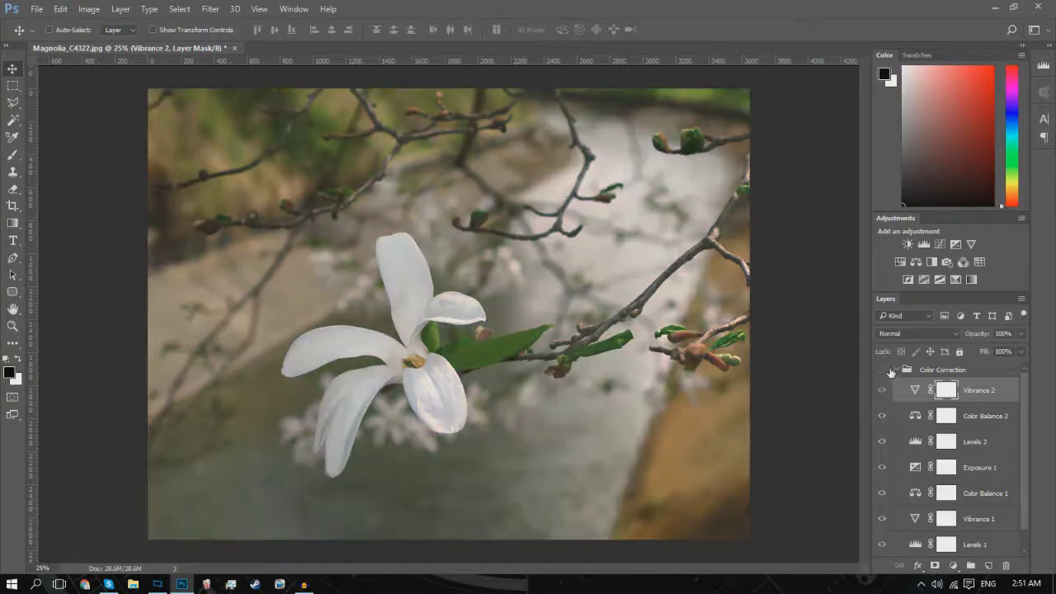
click(882, 370)
click(882, 370)
click(882, 370)
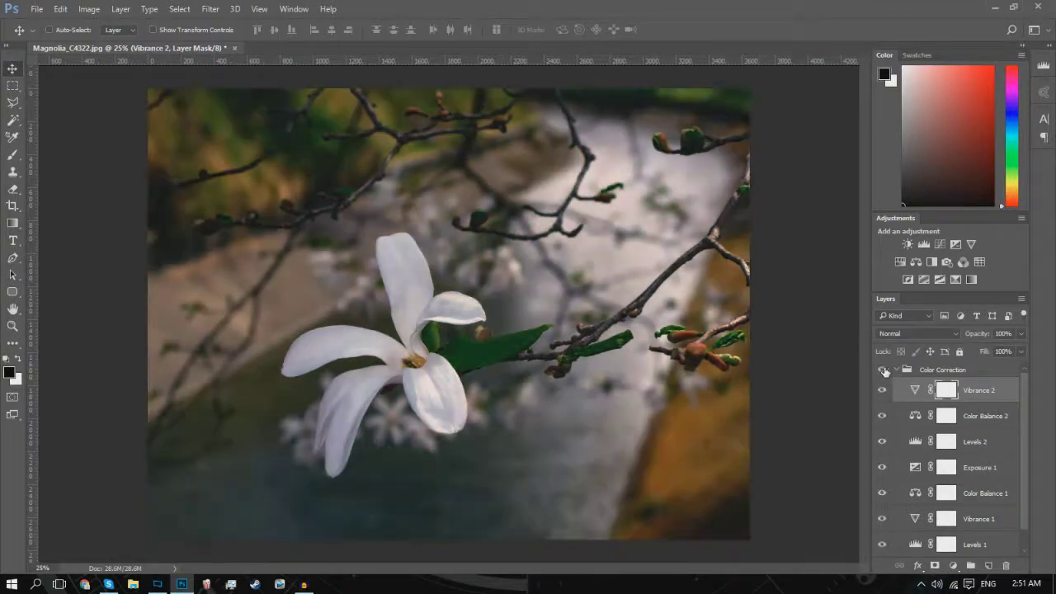
Select the Color Correction group and activate the Rectangular Marquee tool
click(900, 370)
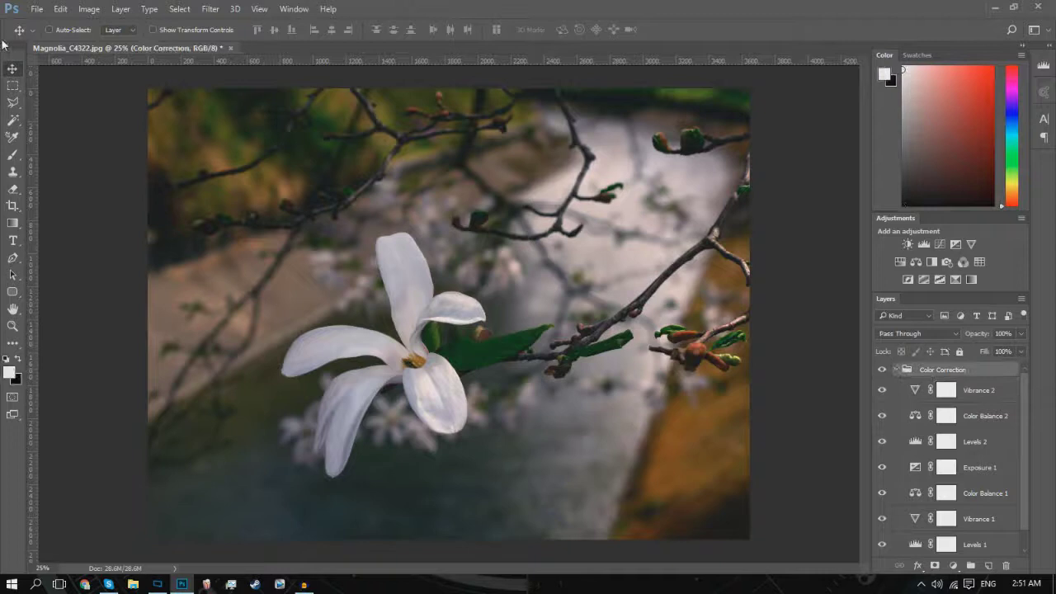
click(12, 87)
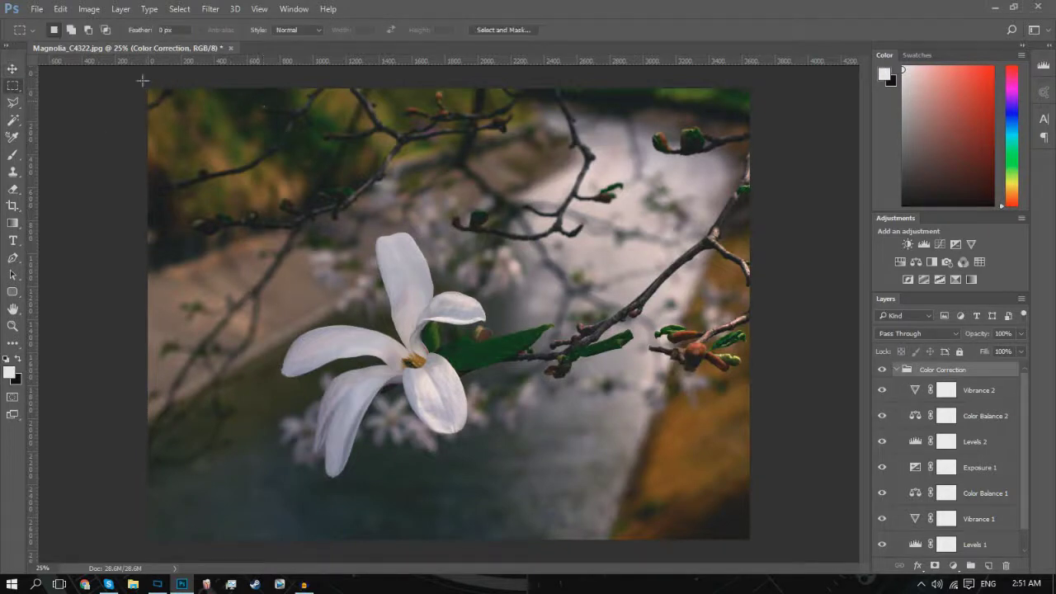